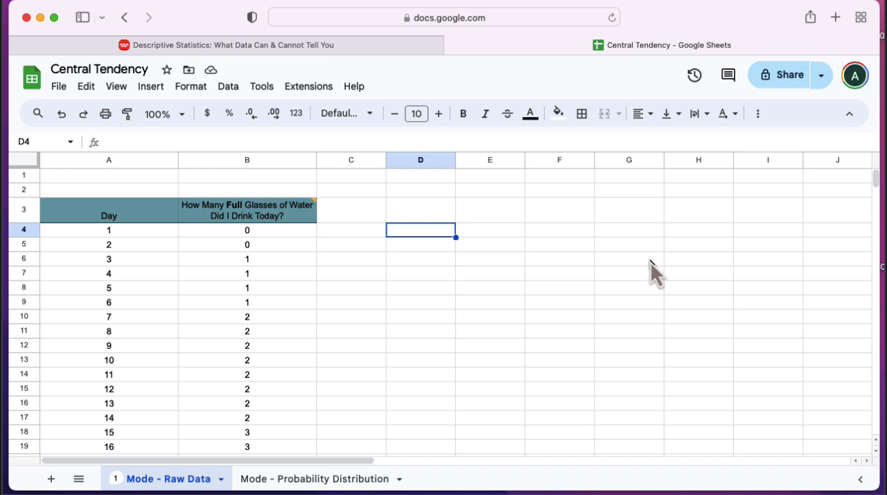
- Review the daily glasses-of-water counts on the Mode - Raw Data sheet
key("Left")
key("Down")
key("Right")
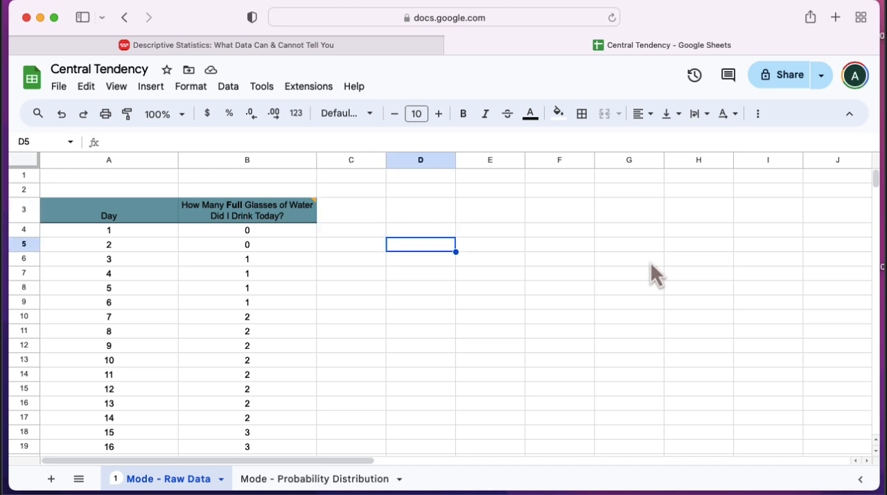
mouse_move(273, 224)
scroll(114, 312, "down", 1)
scroll(124, 293, "up", 1)
mouse_move(213, 209)
- Calculate the mode of column B in cell D4 with =mode(B:B), and clear the formula after reading the result
key("Up")
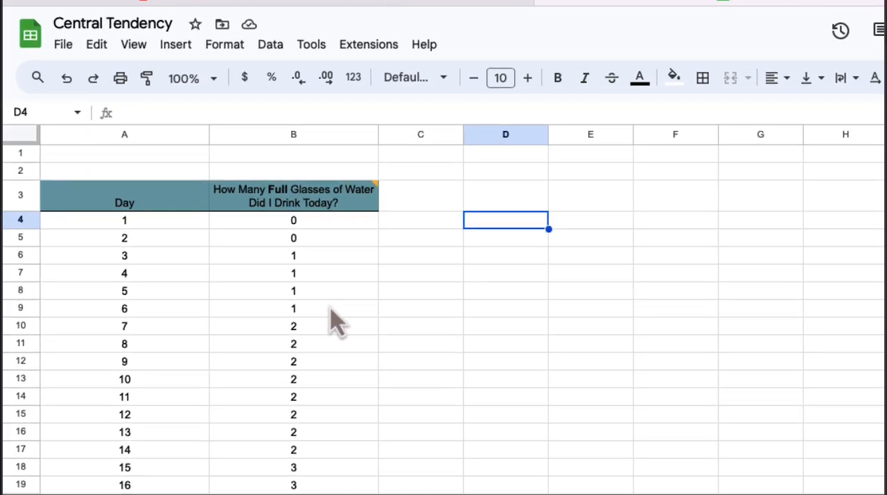
type("=")
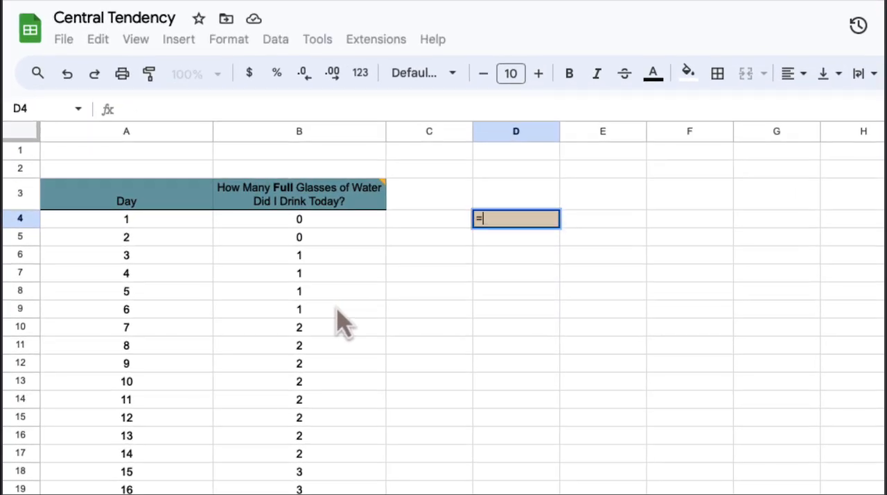
type("mode")
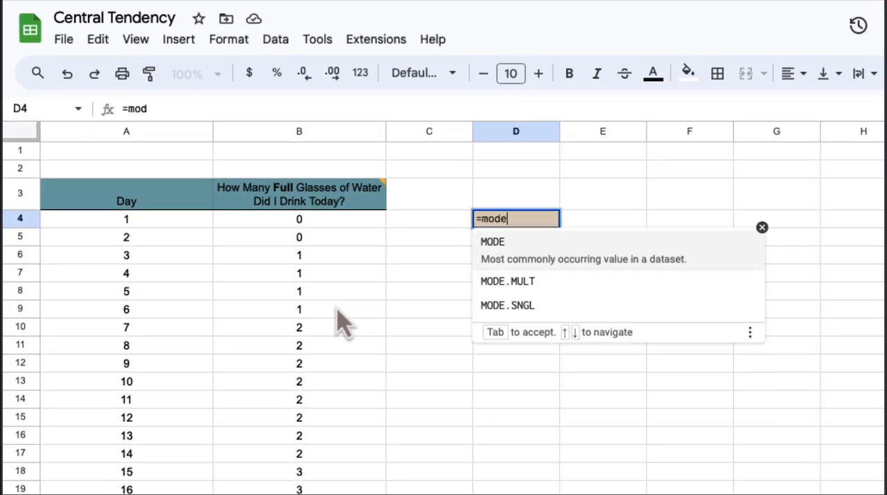
type("(B:B")
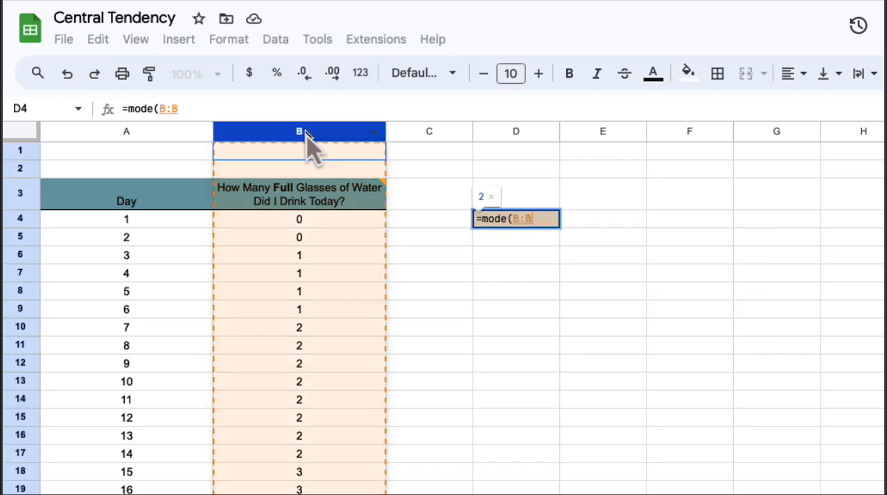
left_click(306, 133)
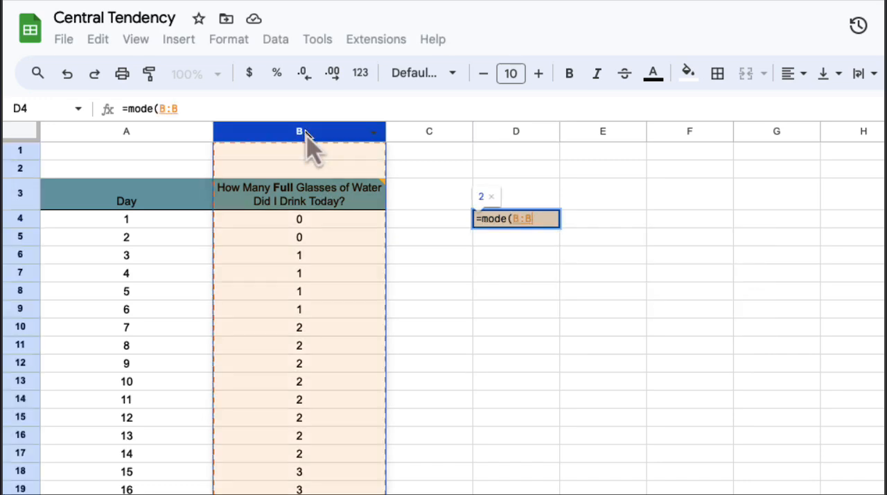
key("Return")
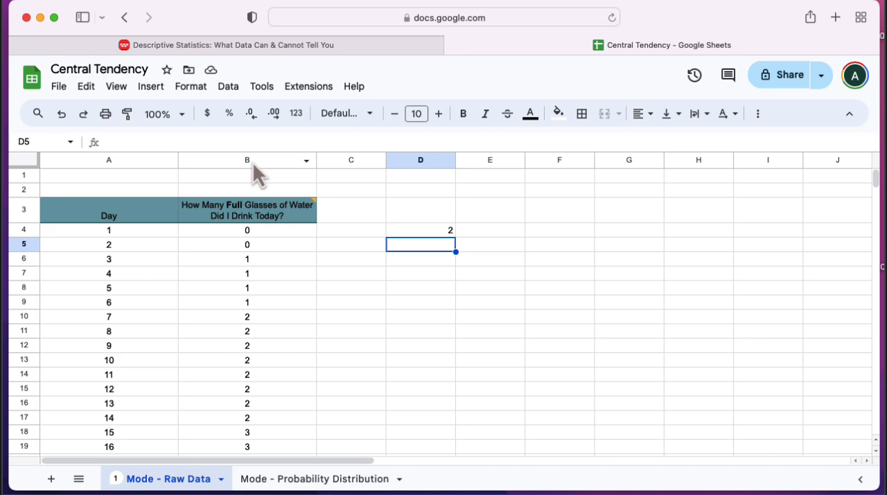
key("Up")
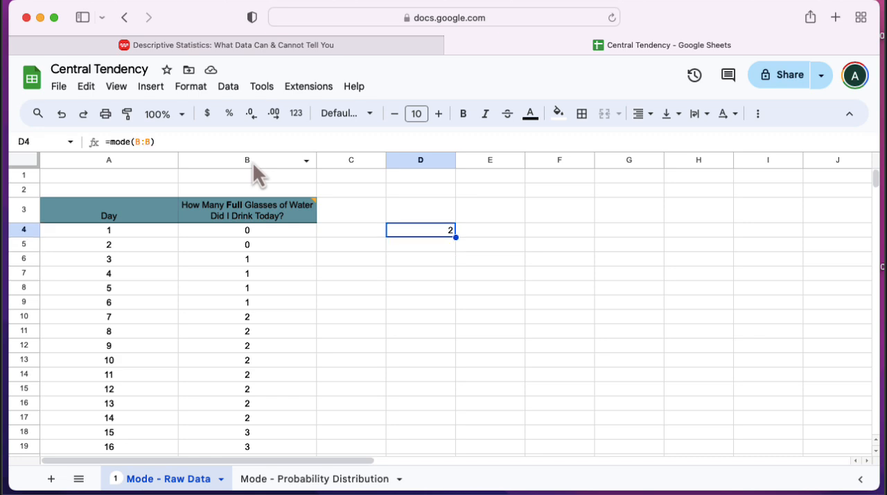
key("Delete")
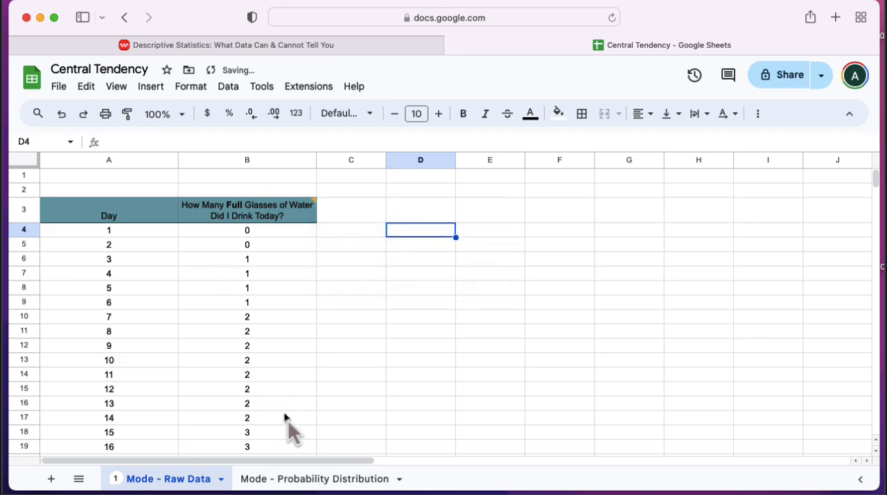
- Open the Mode - Probability Distribution sheet and go through the Random Variable values in column E
left_click(322, 470)
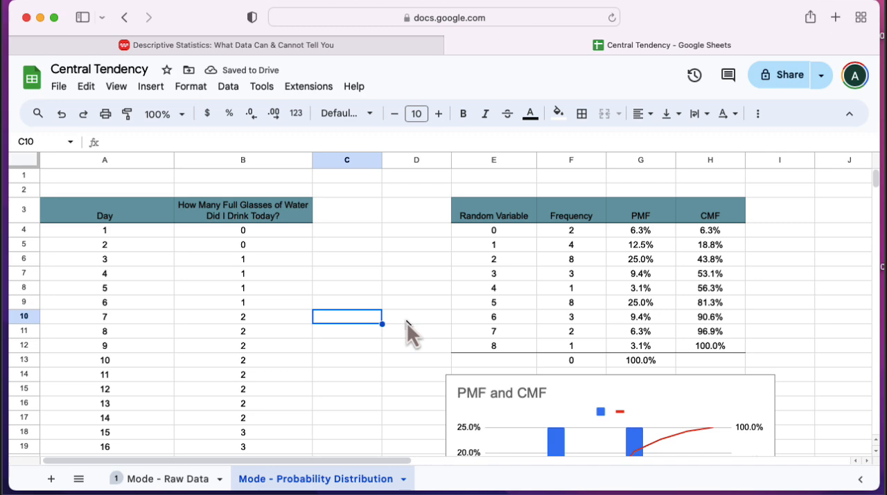
left_click(493, 234)
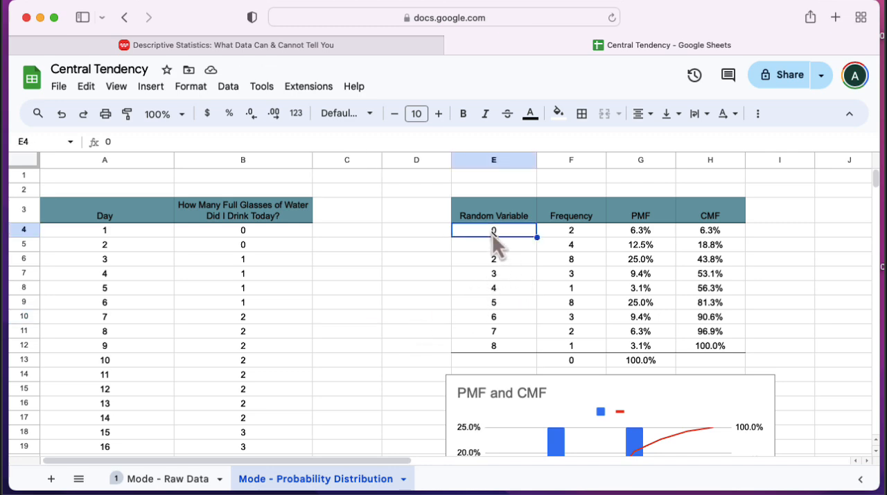
key("Down")
key("Down")
key("Down")
key("Down")
key("Down")
key("Down")
key("Down")
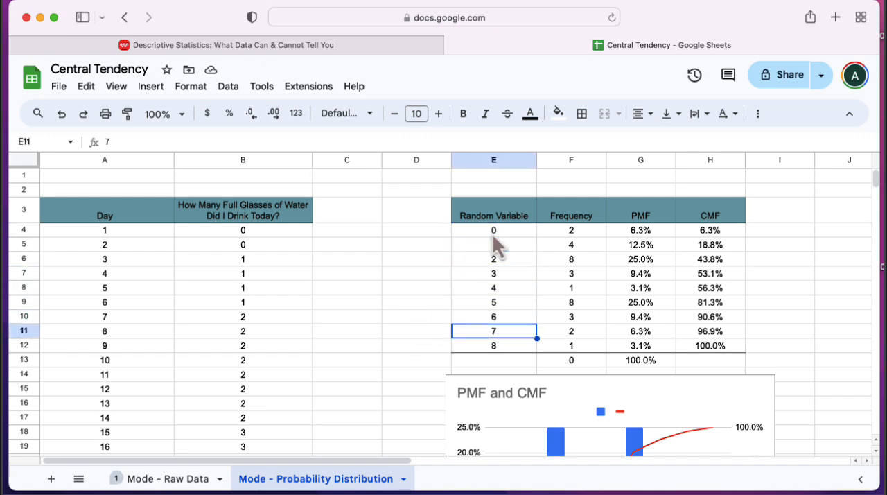
key("Up")
key("Up")
key("Up")
key("Up")
key("Up")
key("Up")
key("Up")
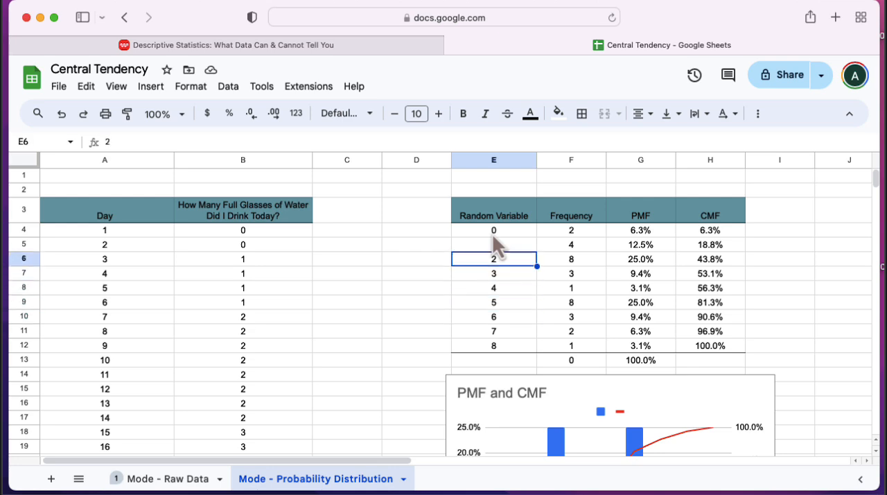
- Compare the frequencies in column F for the random variable values 2 and 5
key("Right")
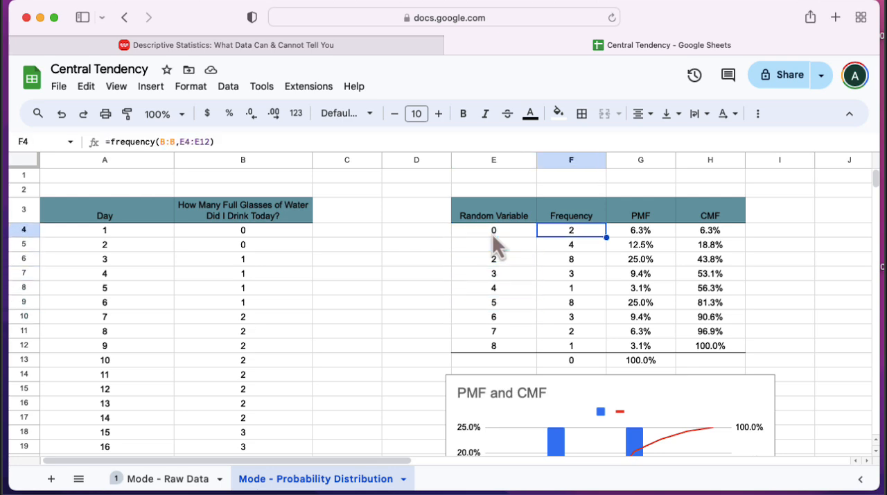
key("Down")
key("Down")
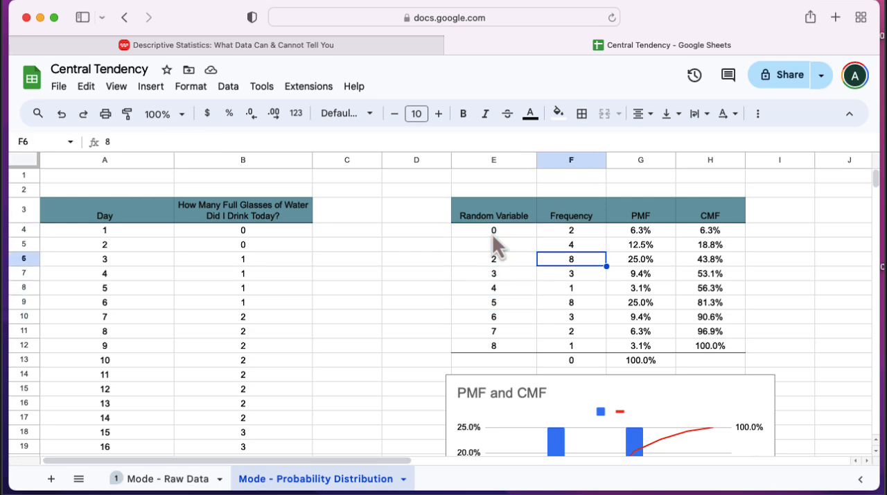
key("shift+Left")
key("shift+Right")
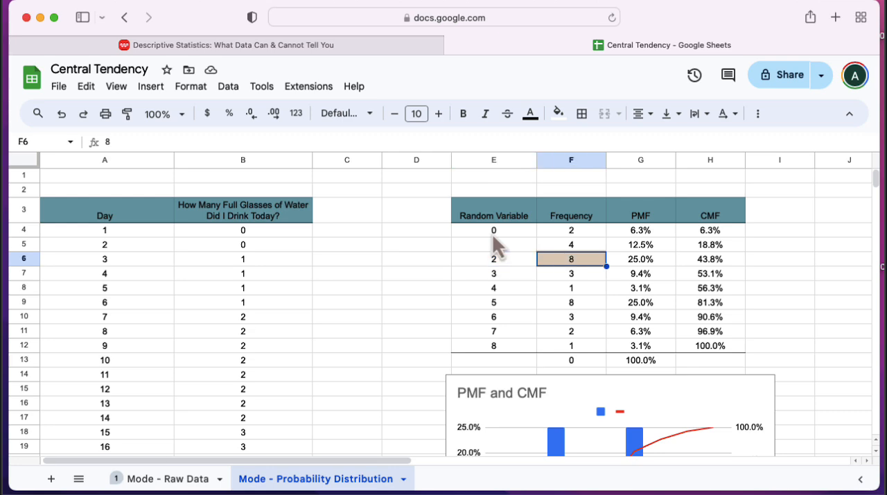
key("Down")
key("Down")
key("Down")
key("Left")
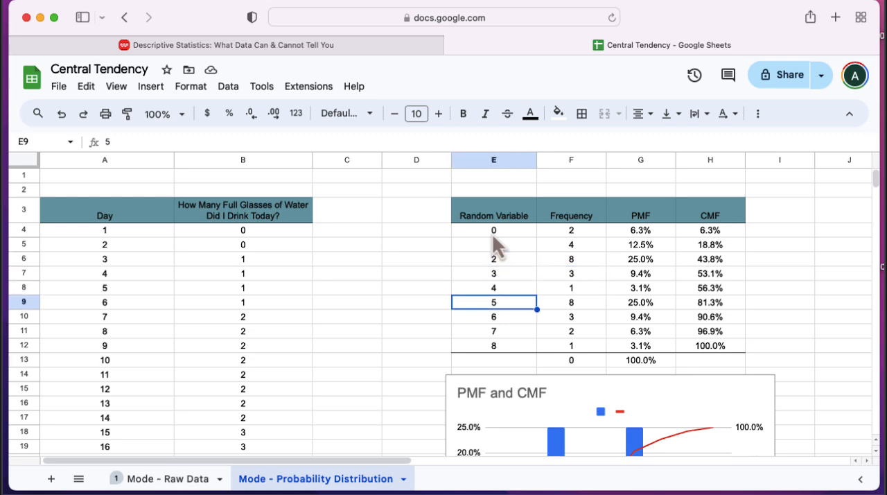
- Clear the value in cell B35 below day 31 and compare the frequencies of 5 and 2 in the table
scroll(333, 350, "down", 6)
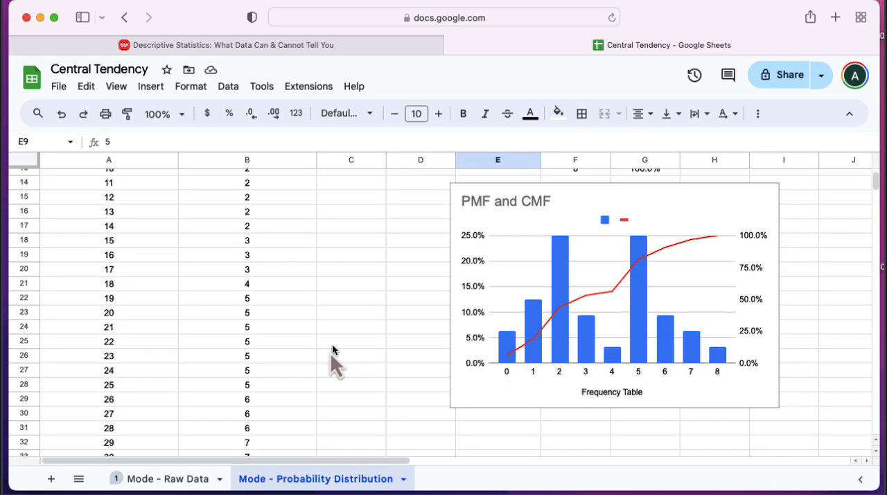
left_click(263, 421)
scroll(445, 324, "up", 6)
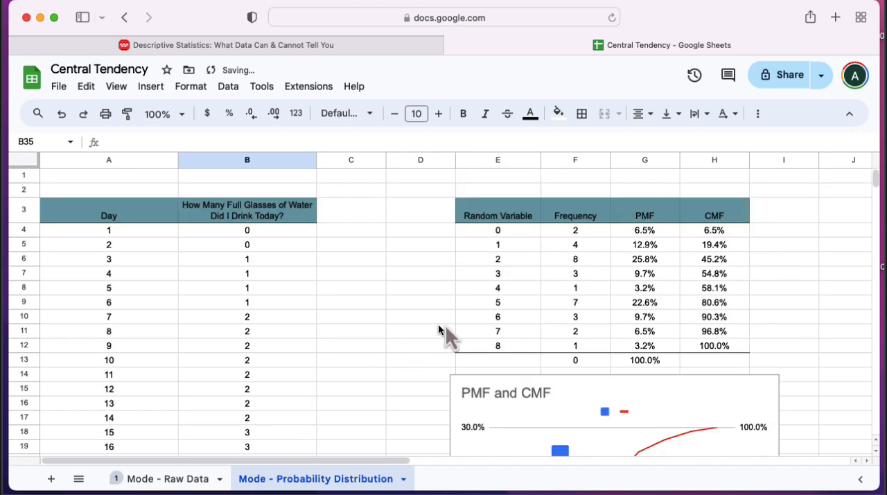
left_click(497, 308)
key("Right")
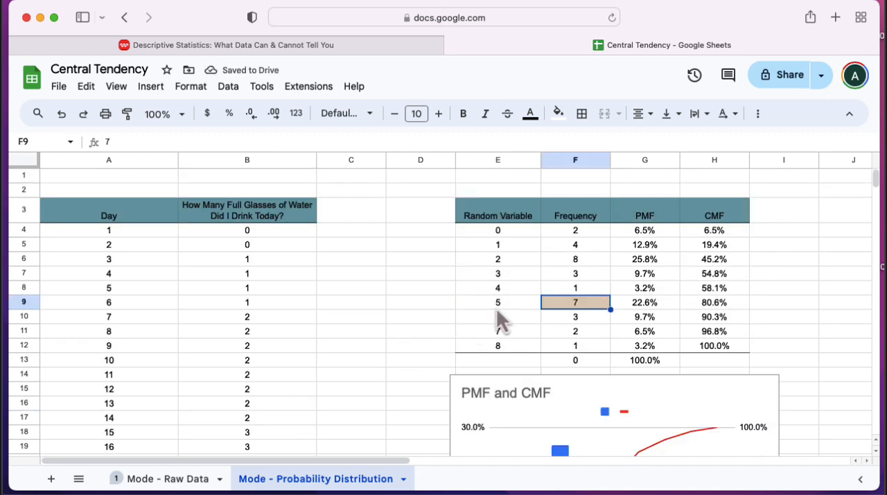
key("Up")
key("Up")
key("Up")
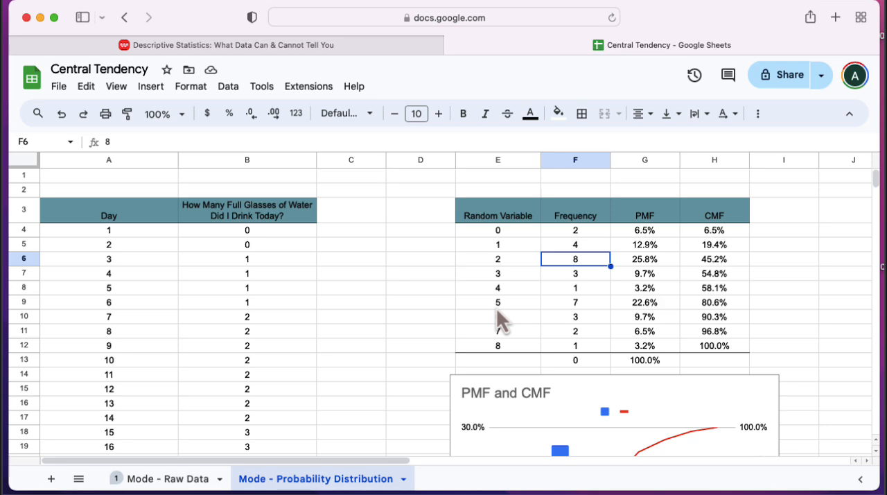
- Enter 5 in cell B35, below the last day's glass count
key("Left")
key("Left")
scroll(330, 342, "down", 10)
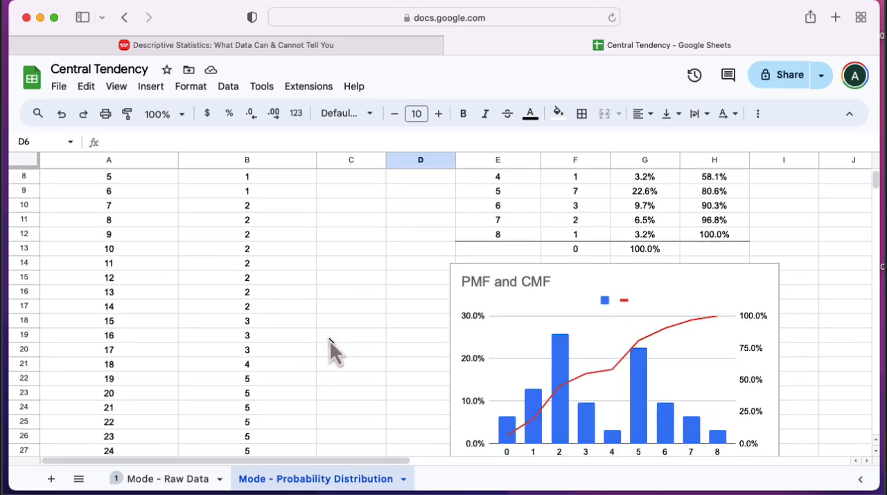
left_click(251, 384)
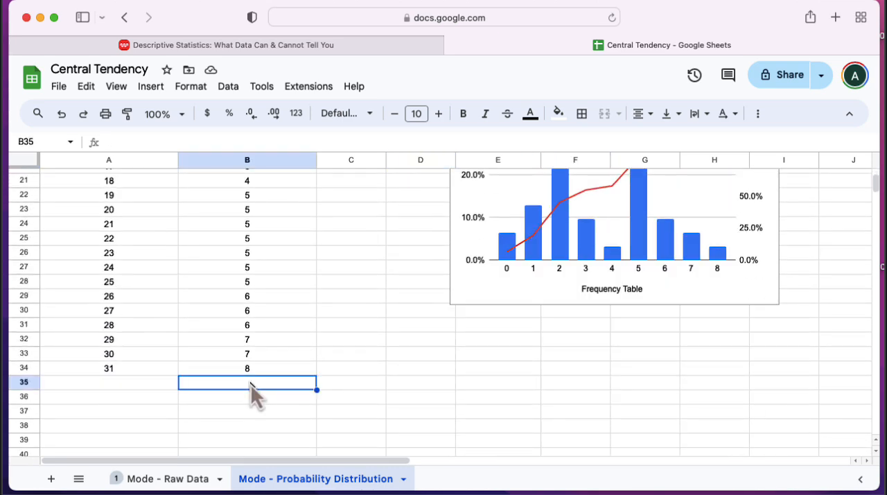
type("5")
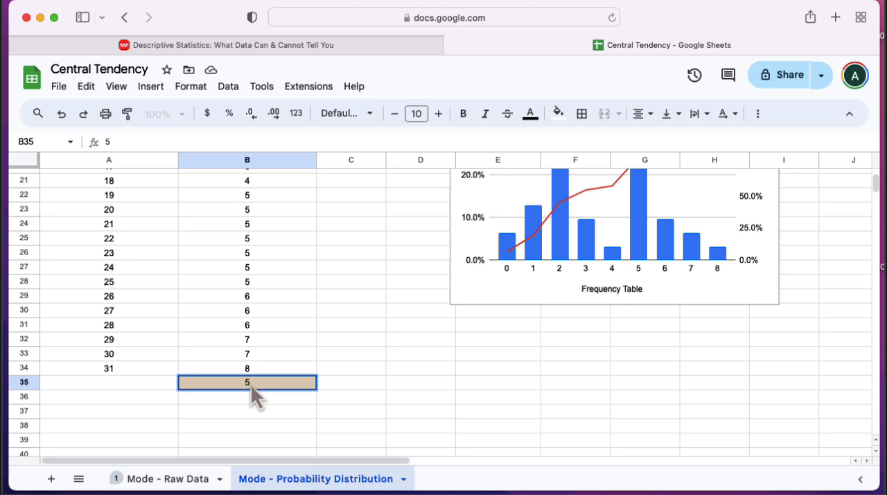
key("Return")
key("Up")
key("Right")
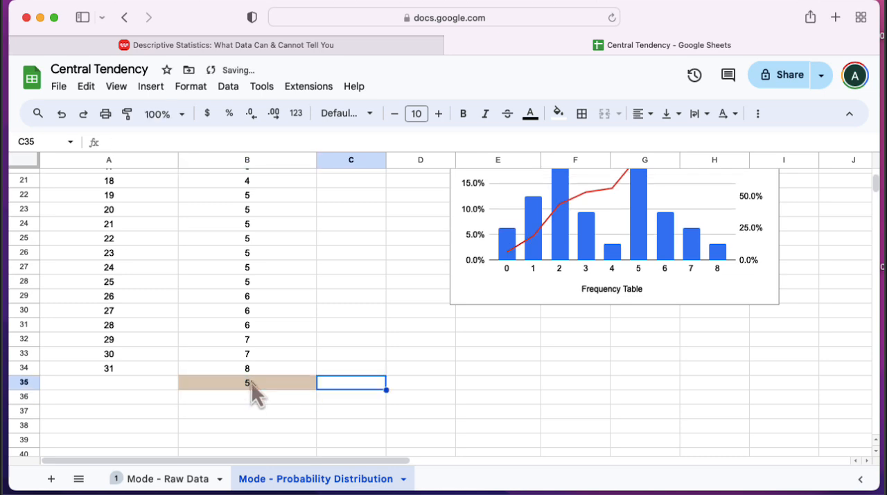
- Calculate the mode of the glasses-of-water column in cell C6 with =mode(B:B)
scroll(266, 363, "up", 3)
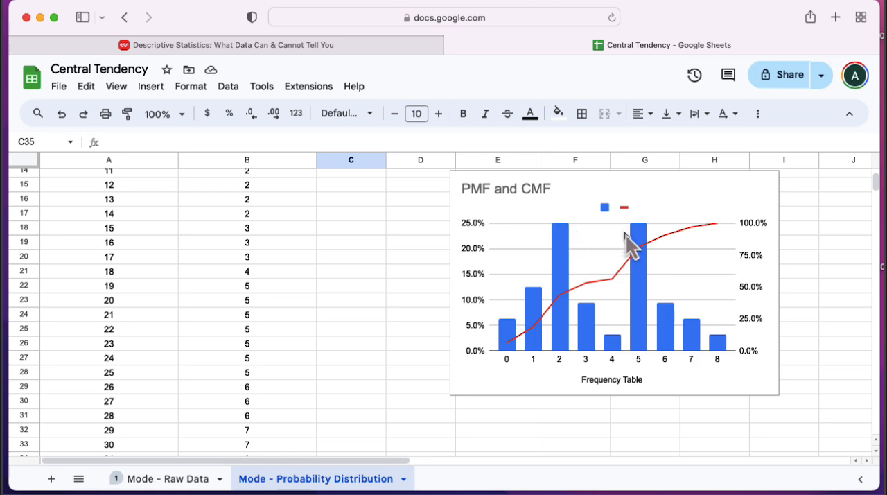
scroll(284, 271, "up", 5)
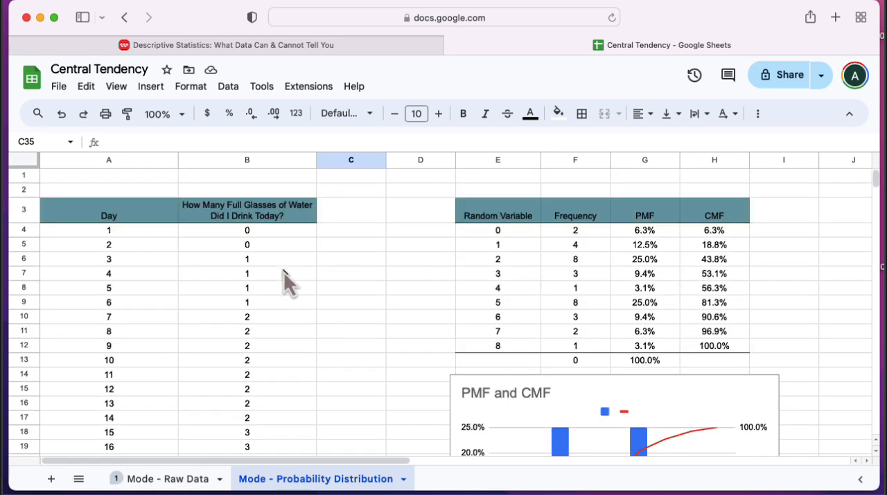
left_click(339, 264)
type("=")
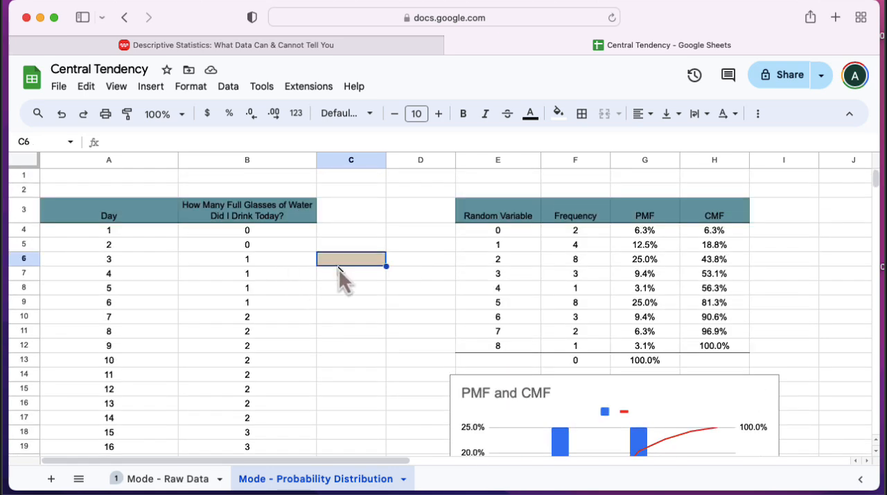
type("m")
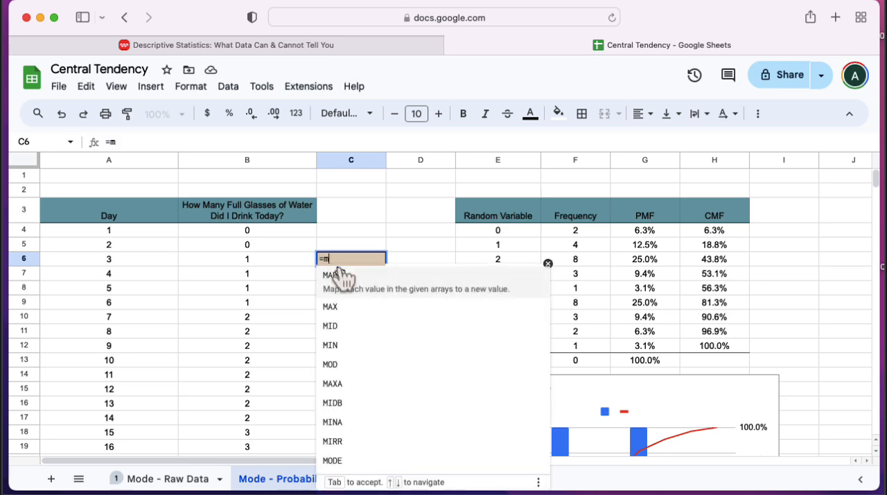
type("ode(")
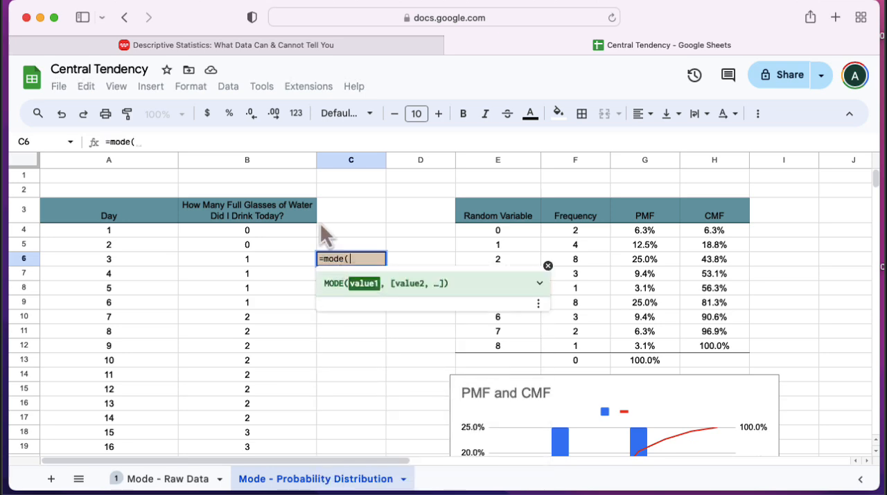
left_click(266, 161)
key("Return")
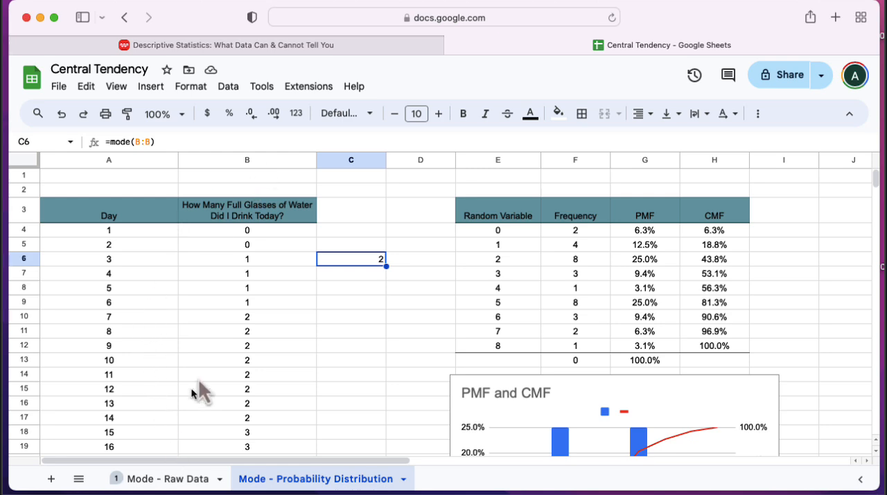
- Clear the added 5 from cell B35 and examine the PMF and CMF chart
scroll(211, 356, "down", 5)
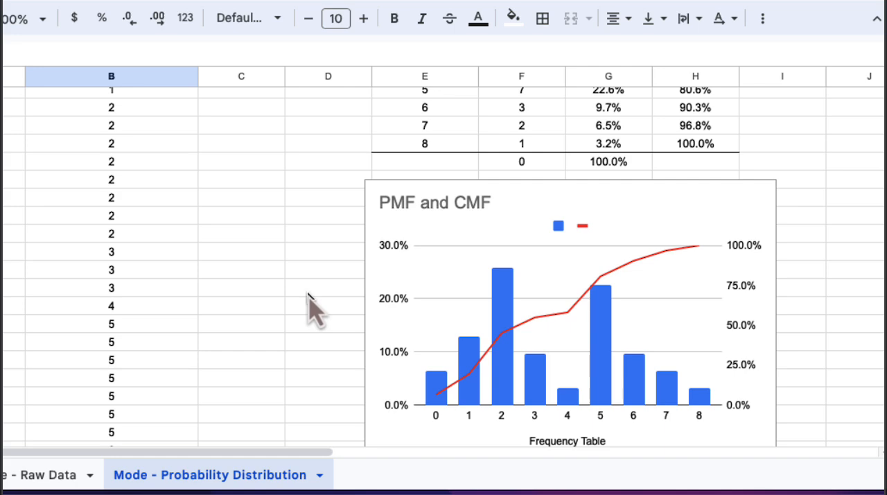
scroll(311, 305, "down", 2)
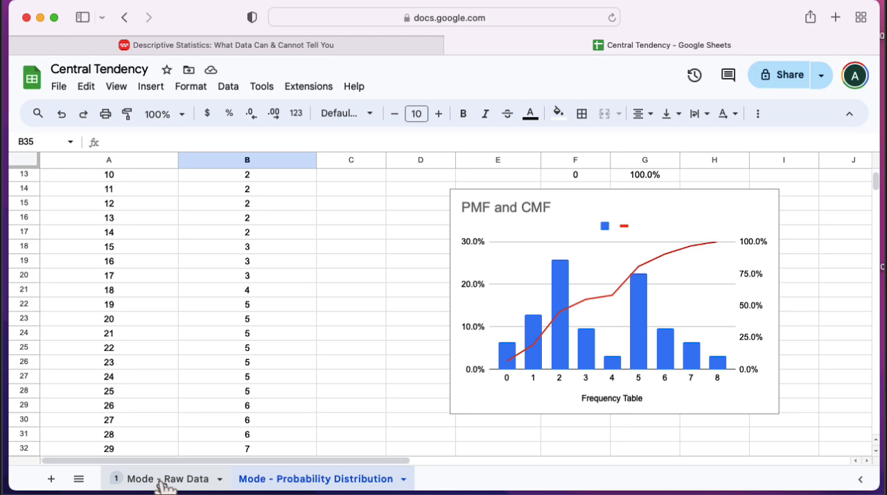
- Return to the Mode - Raw Data sheet and select the whole glasses-of-water column B
left_click(182, 477)
key("Up")
key("Right")
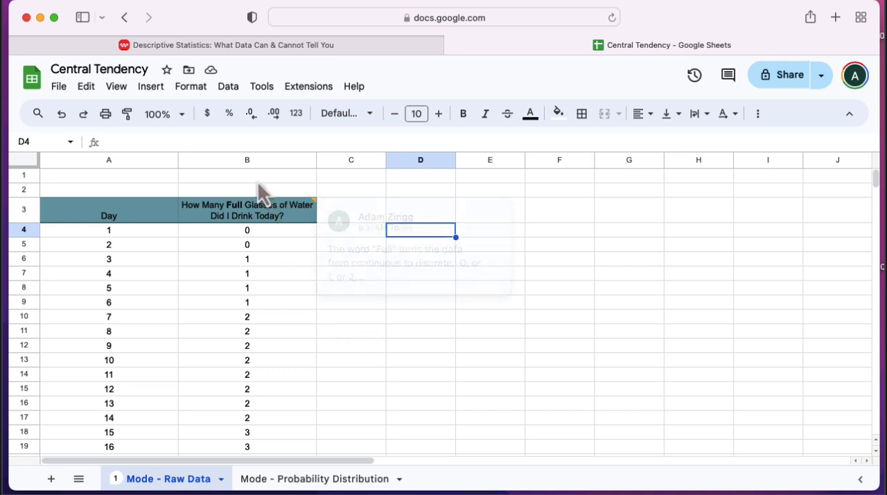
left_click(247, 161)
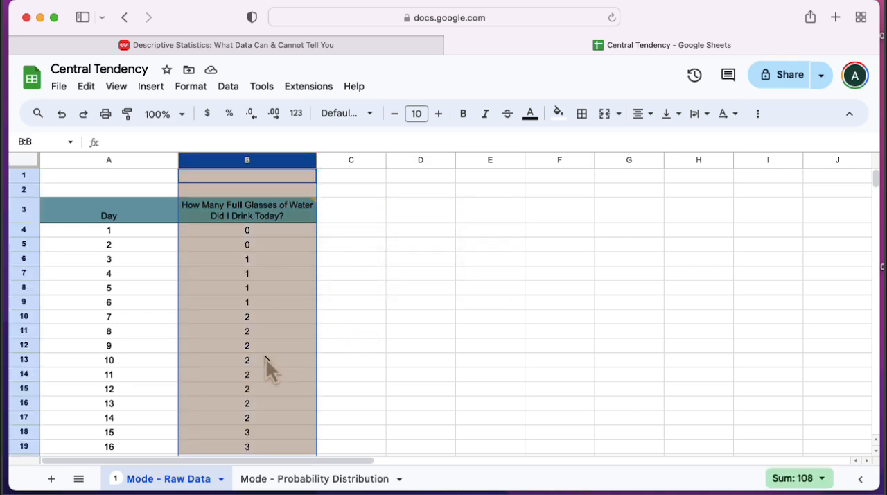
- Insert a chart of the glasses-of-water column and move it beside the data, clear of column B
left_click(759, 115)
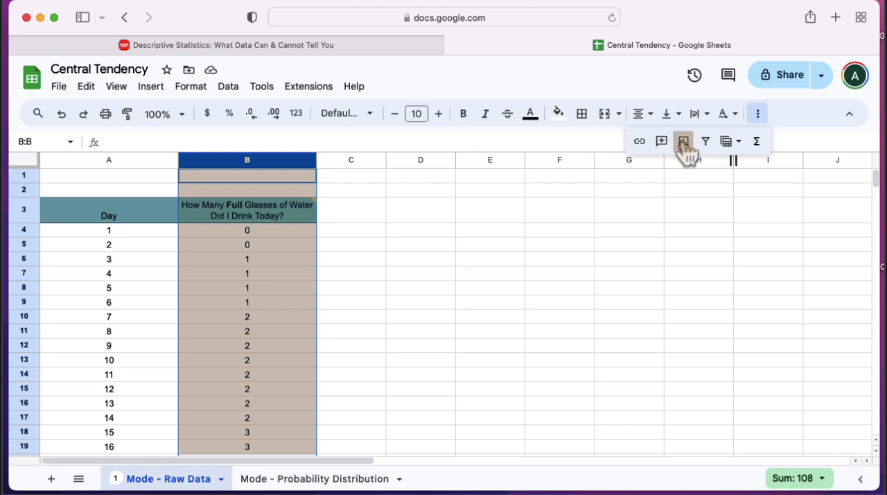
left_click(684, 142)
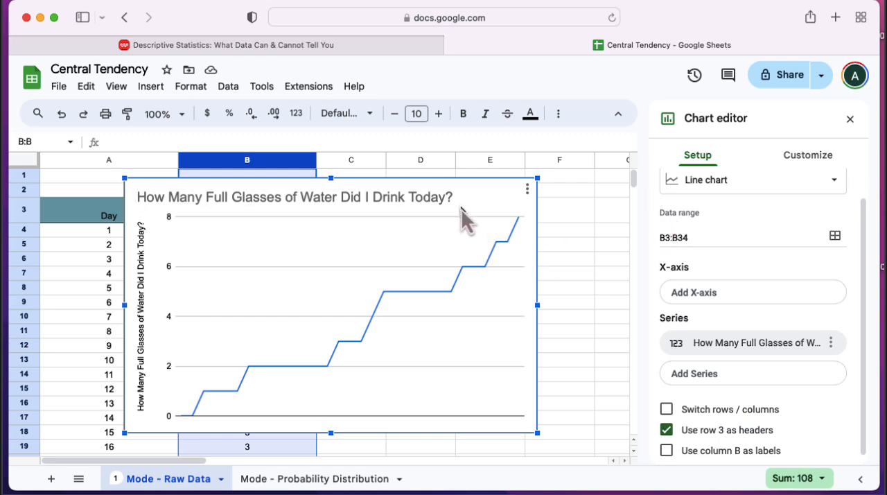
left_click_drag(504, 205, 656, 252)
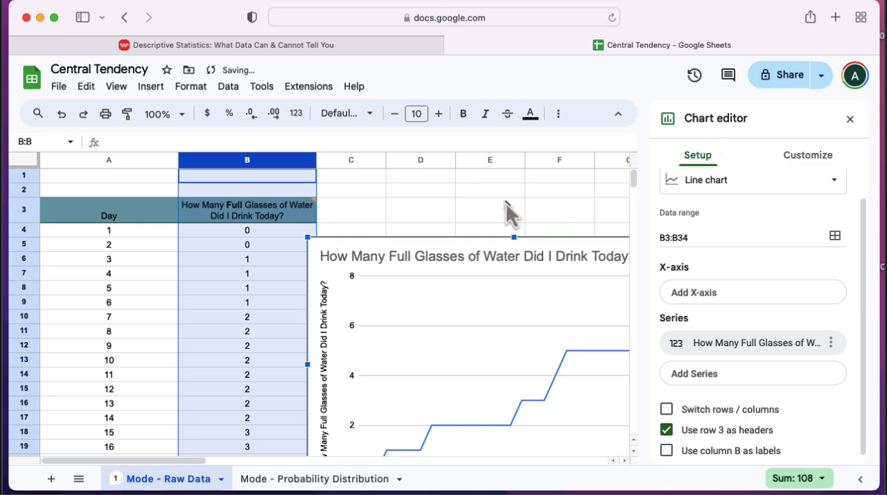
scroll(505, 208, "down", 3)
scroll(506, 208, "right", 3)
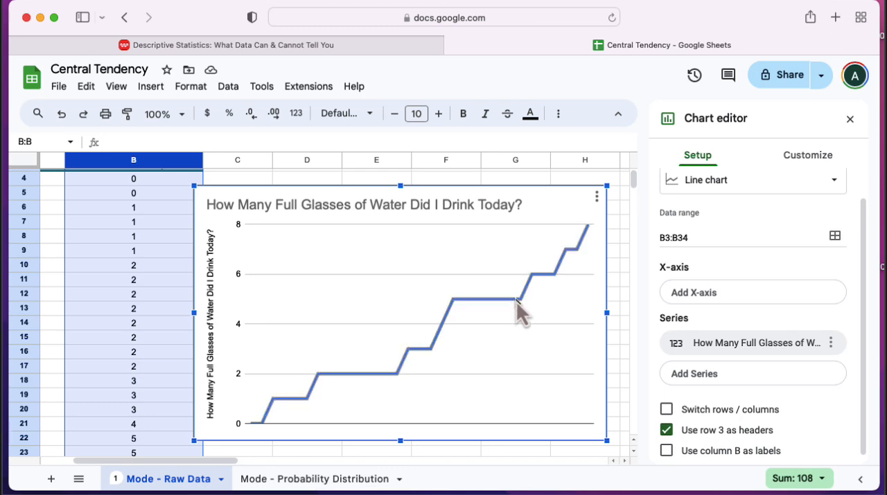
- Try the scatter chart and area chart types on the glasses-of-water chart
left_click(755, 181)
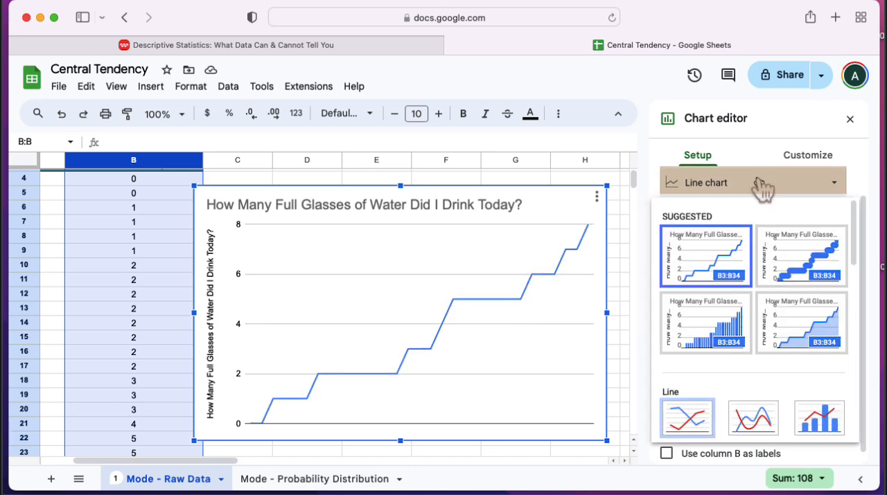
left_click(794, 270)
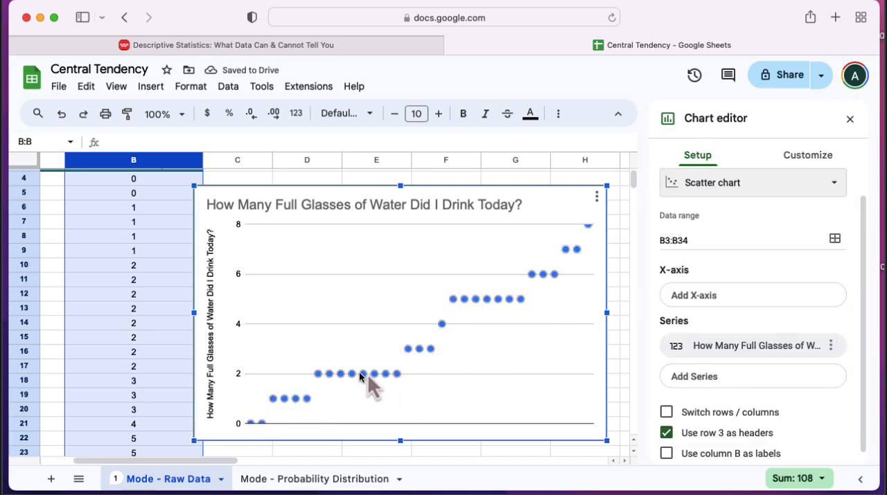
left_click(762, 182)
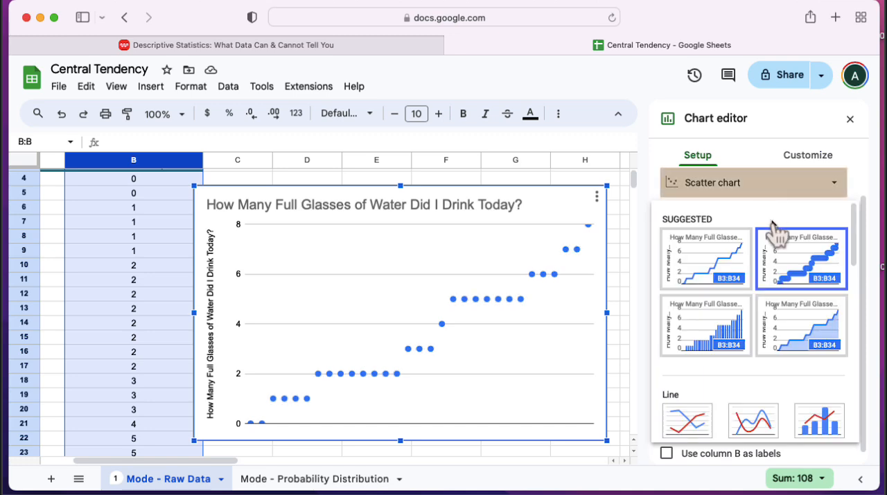
left_click(783, 322)
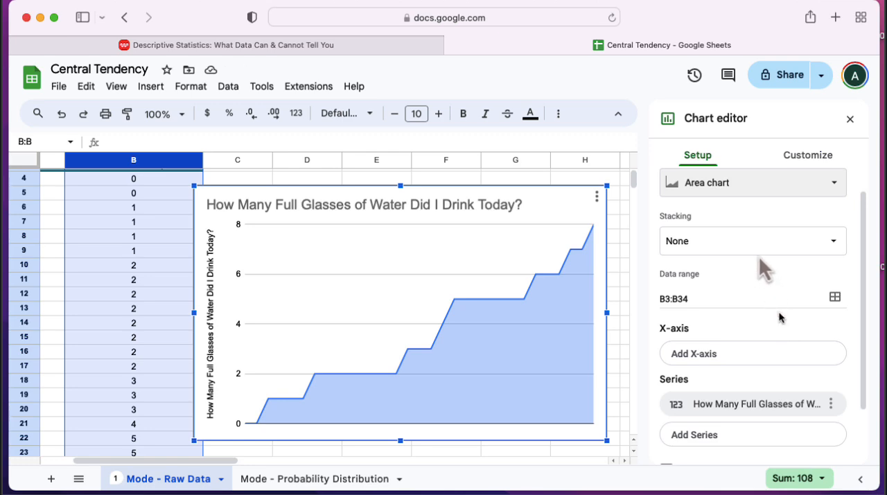
- Change the chart type to a histogram and examine the bucket boundaries along its horizontal axis
left_click(716, 185)
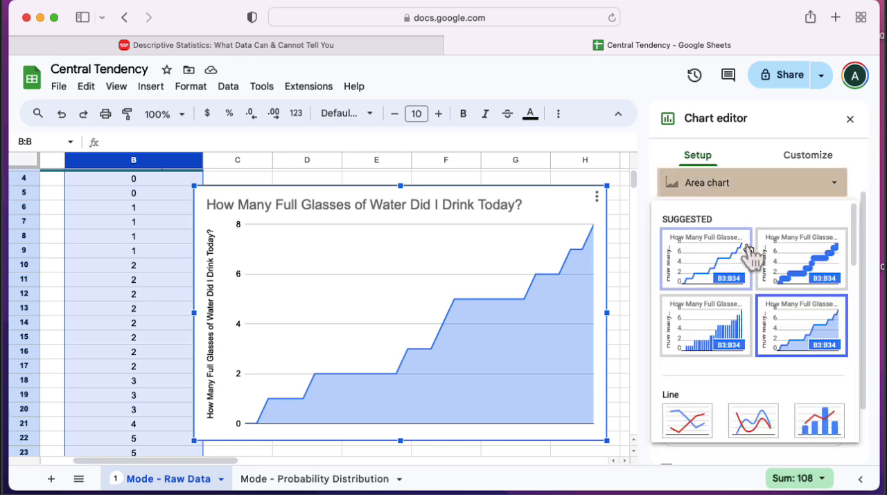
scroll(728, 352, "down", 2)
scroll(728, 350, "down", 8)
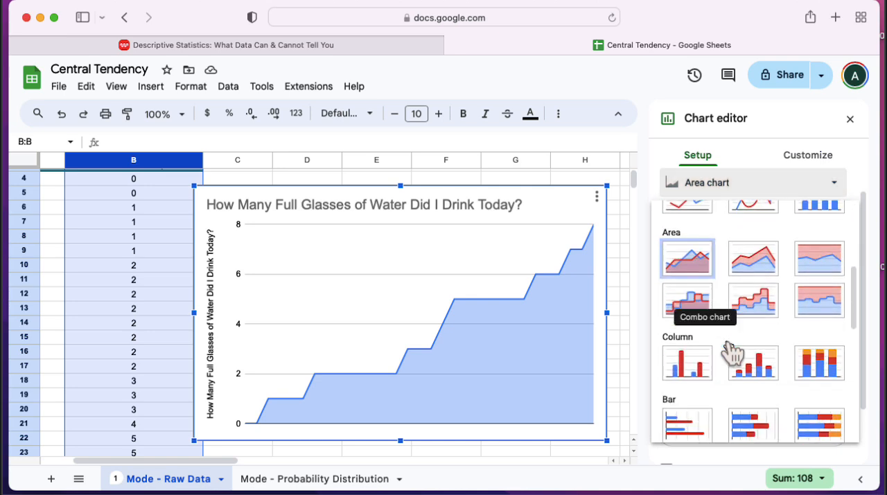
scroll(731, 355, "down", 6)
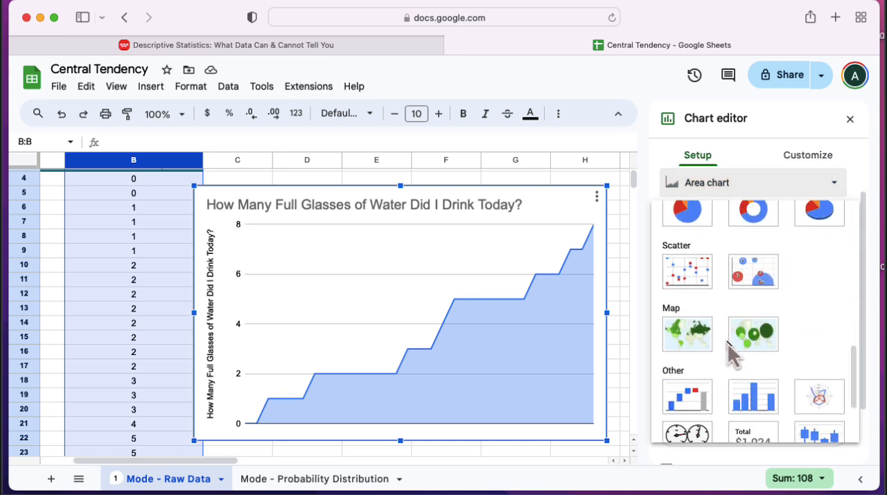
left_click(756, 391)
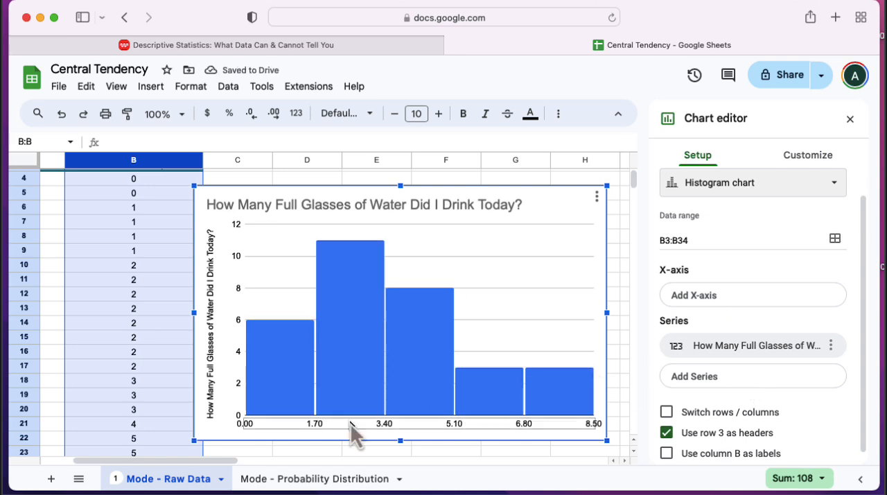
left_click(247, 424)
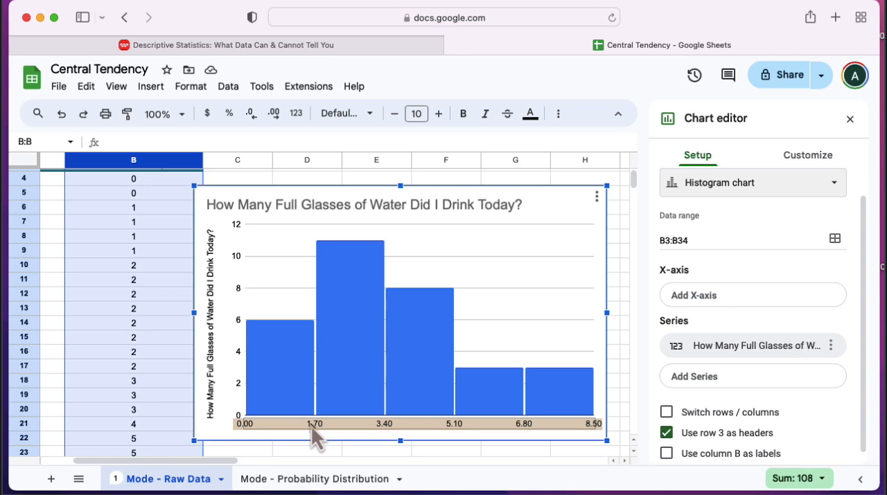
left_click(367, 357)
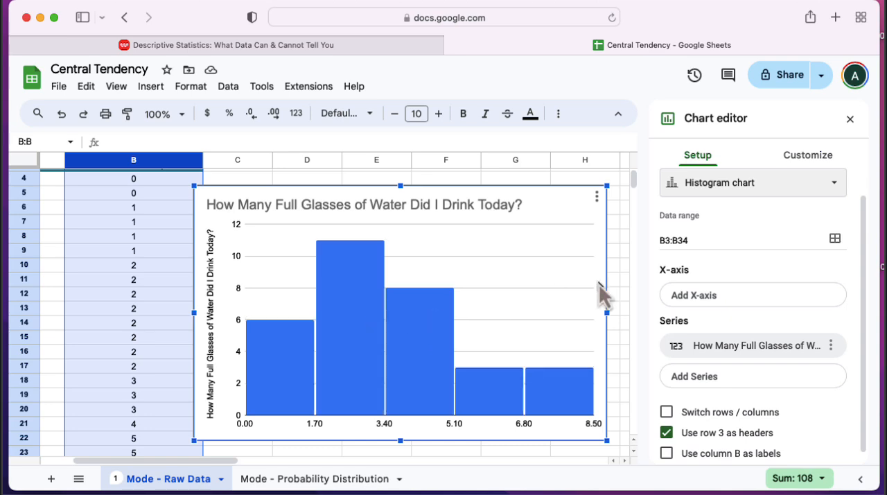
- Set the histogram's horizontal axis minimum to 0 and maximum to 9
scroll(723, 316, "down", 1)
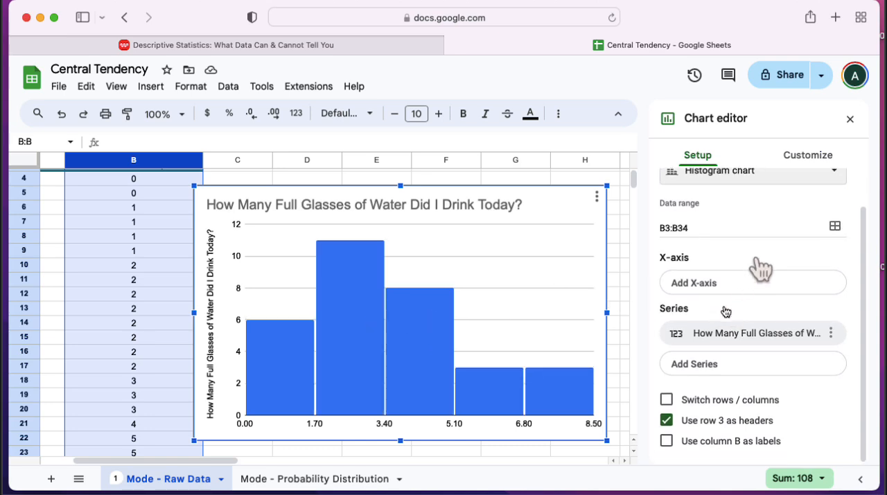
left_click(808, 158)
left_click(700, 365)
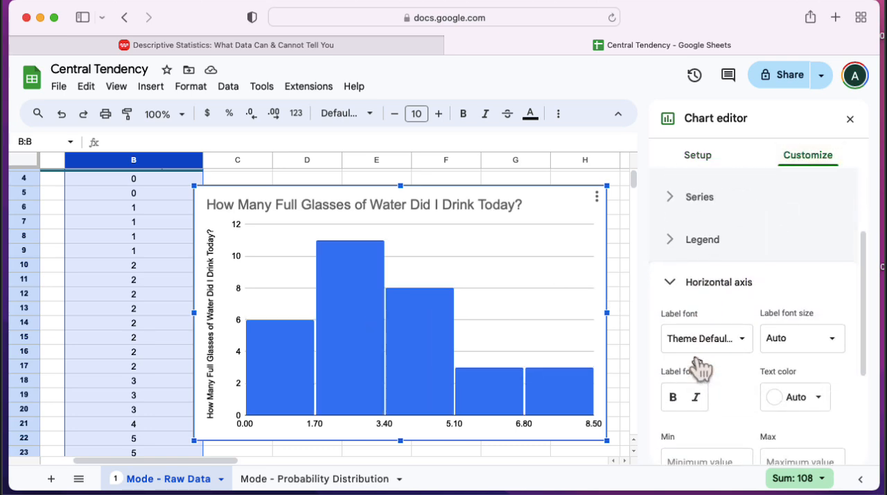
left_click(678, 447)
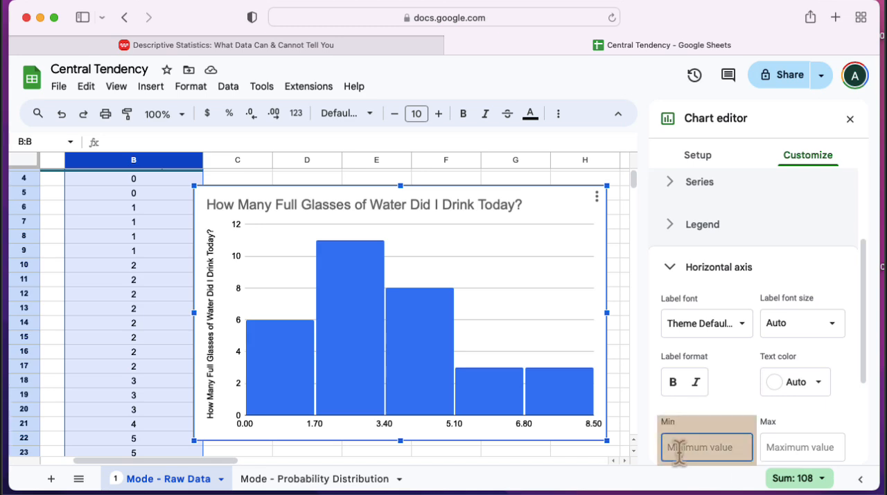
type("0")
key("Tab")
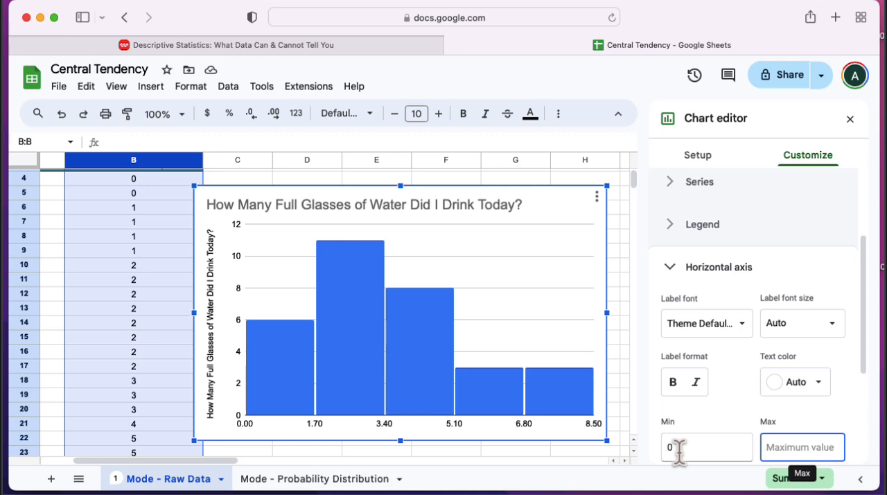
type("9")
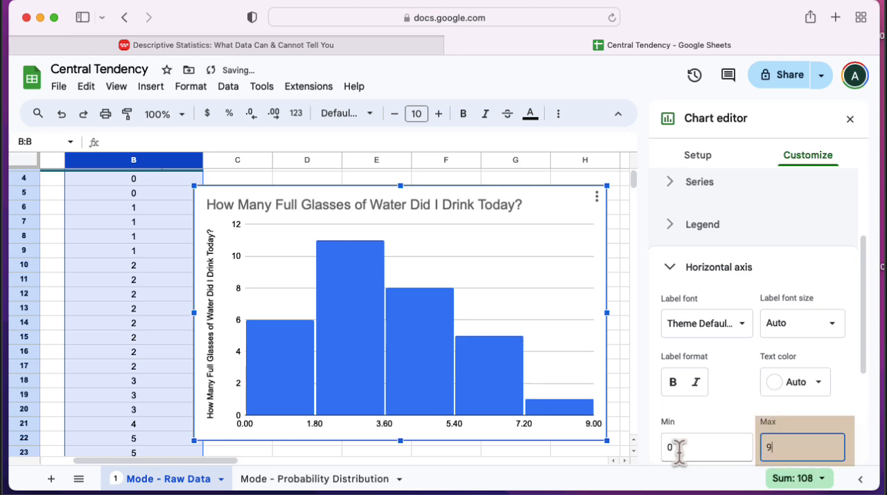
- Set the histogram's bucket size to 1
scroll(703, 222, "up", 3)
scroll(704, 215, "up", 1)
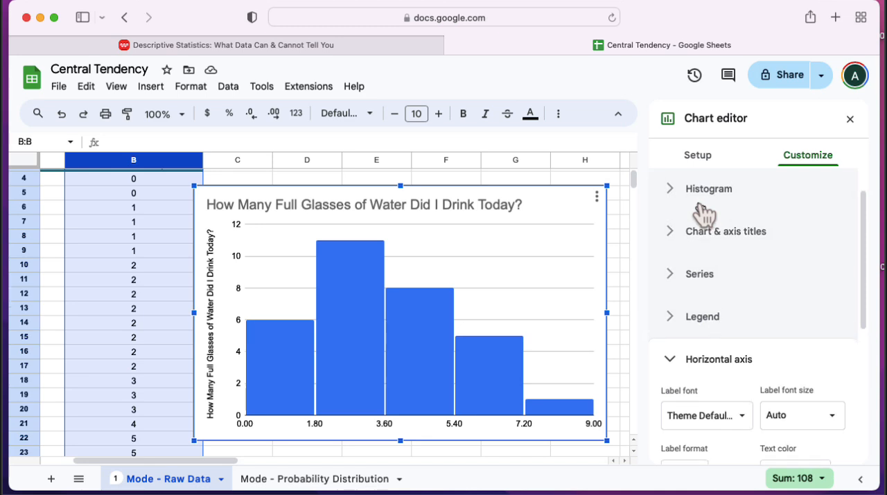
left_click(673, 196)
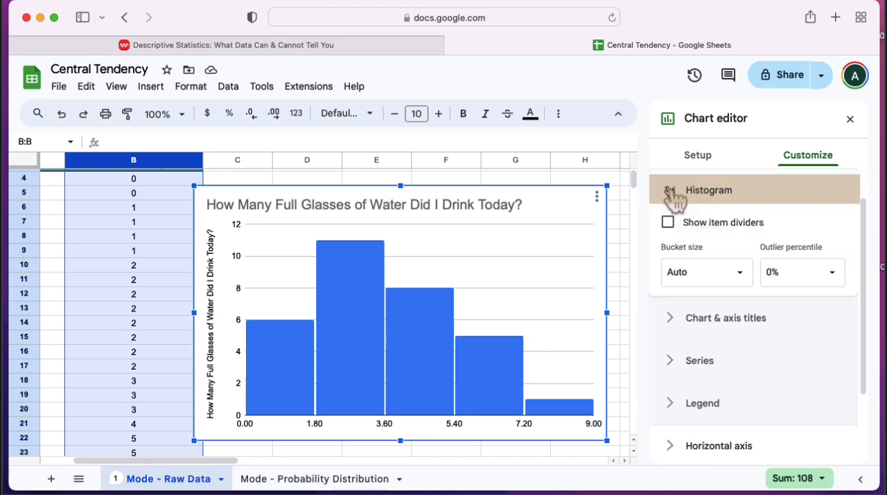
left_click(700, 270)
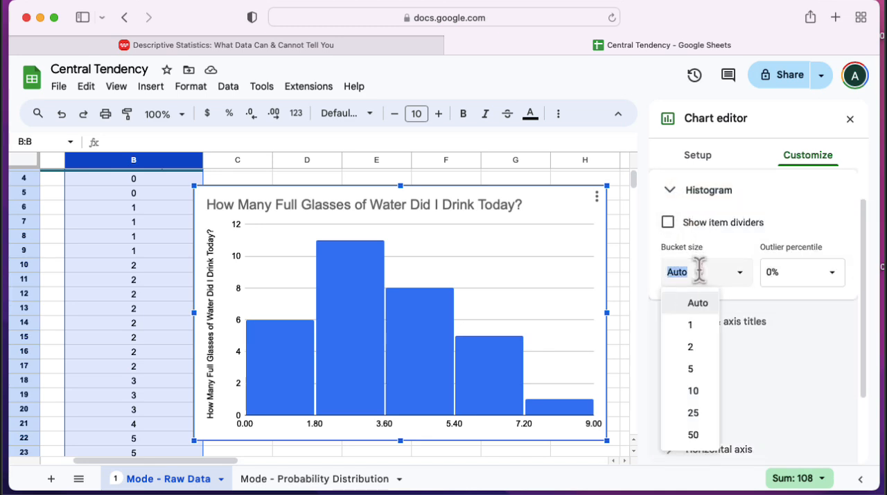
left_click(693, 326)
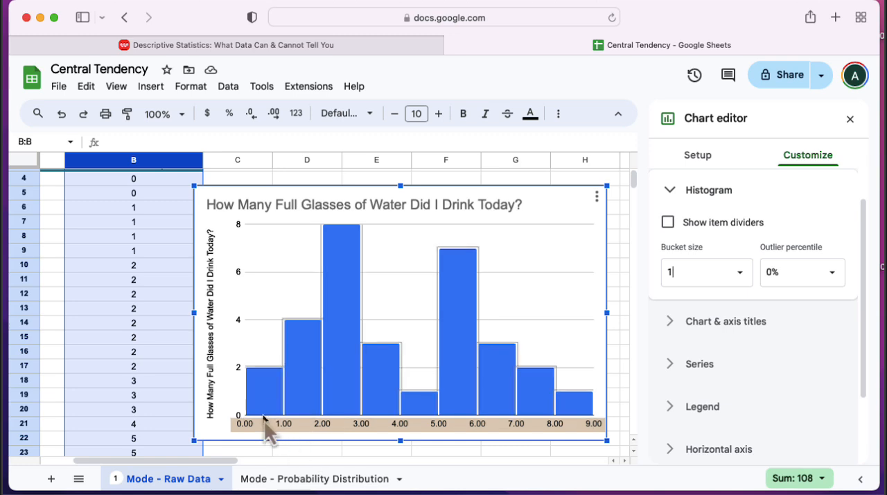
- Switch to the Mode - Probability Distribution sheet, compare its PMF and CMF chart, and clear the mode formula from cell C6
left_click(311, 486)
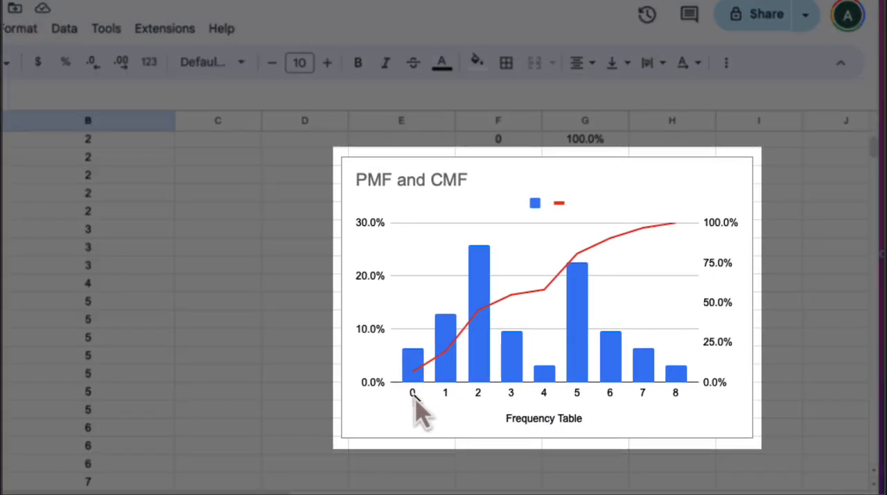
left_click(413, 396)
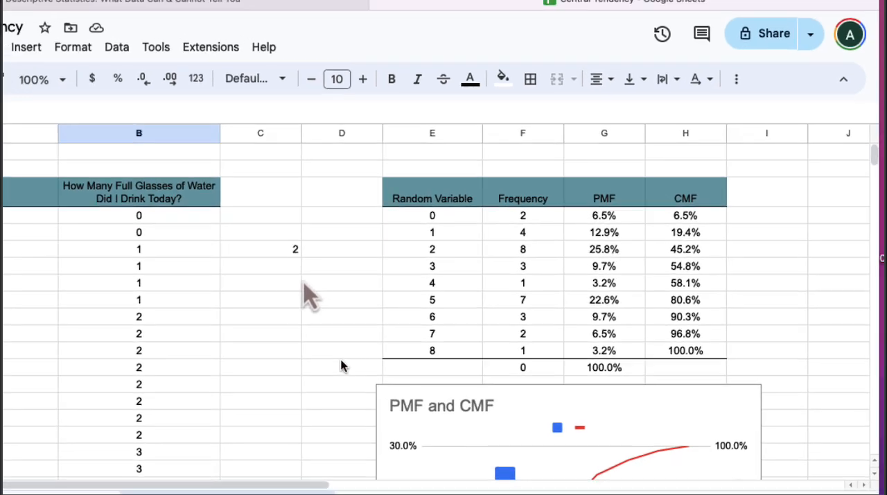
left_click(247, 251)
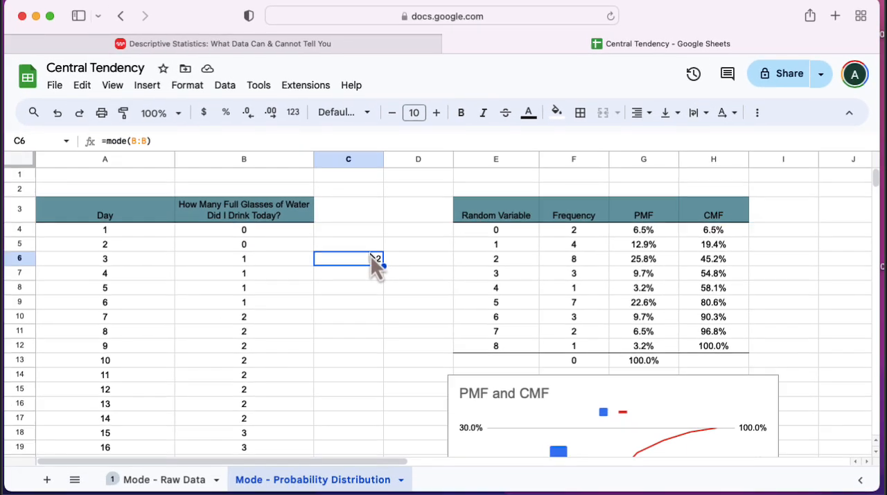
key("Delete")
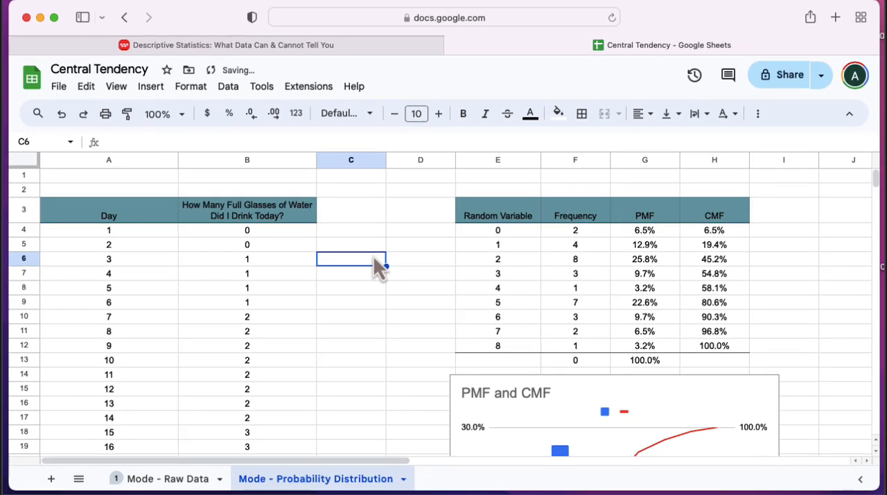
- Review the Random Variable values in column E, starting from cell E4
left_click(505, 232)
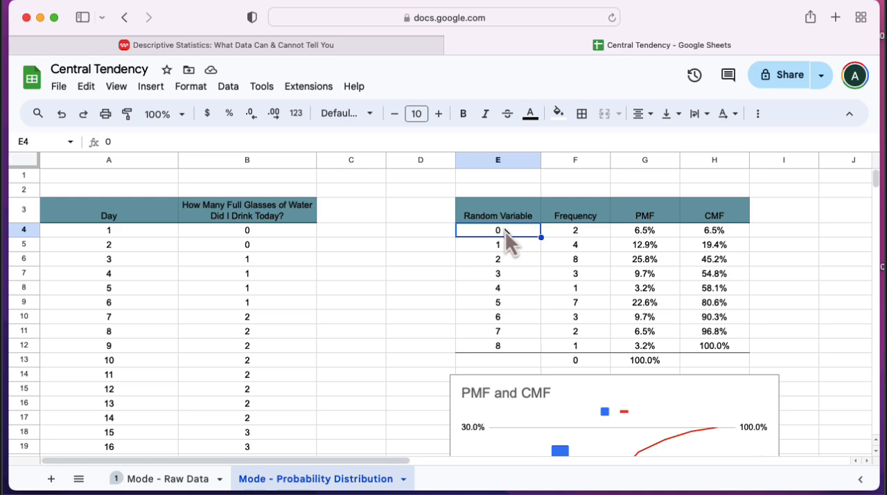
key("Down")
key("Down")
key("Down")
key("Down")
key("Down")
key("Down")
key("Down")
key("Down")
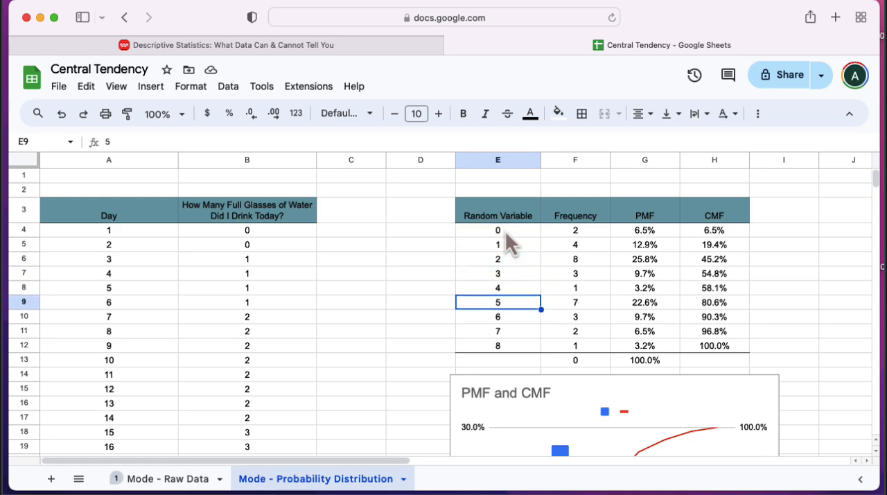
- Enter the formula =frequency(B:B,E4:E12) across the Frequency cells F4:F12
left_click(506, 232)
key("Right")
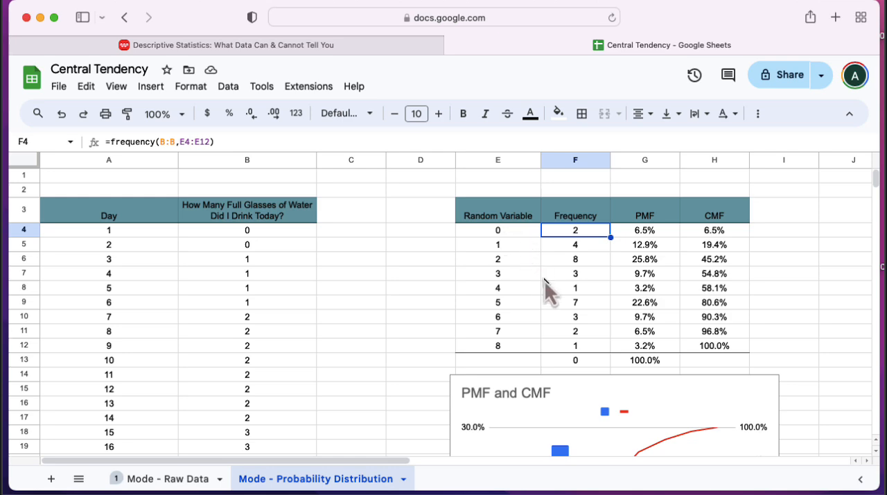
left_click(568, 347, "shift")
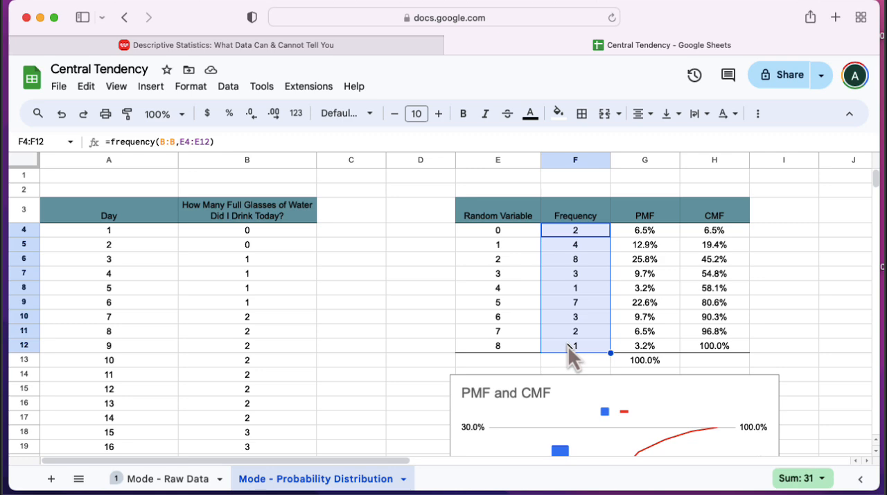
type("=frequency(")
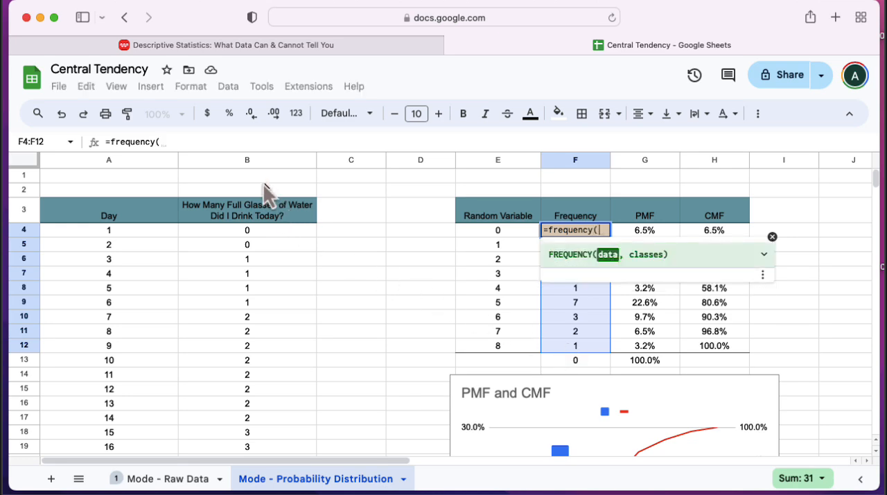
left_click(246, 160)
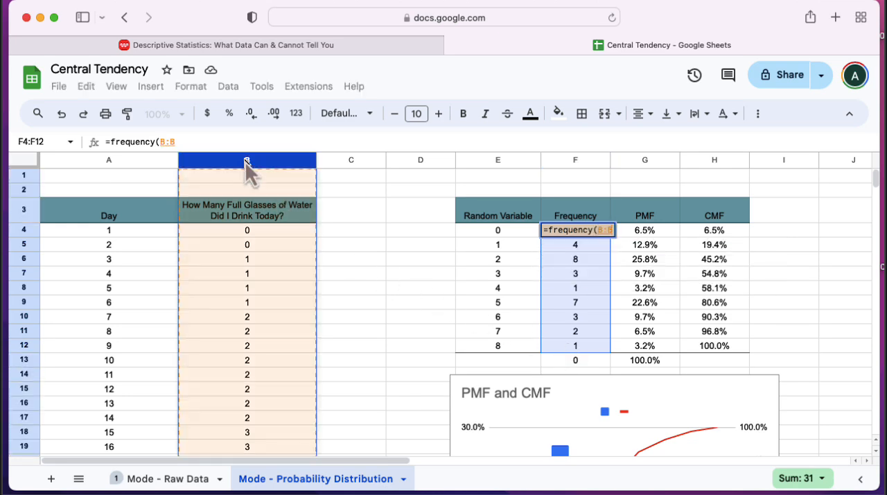
type(",")
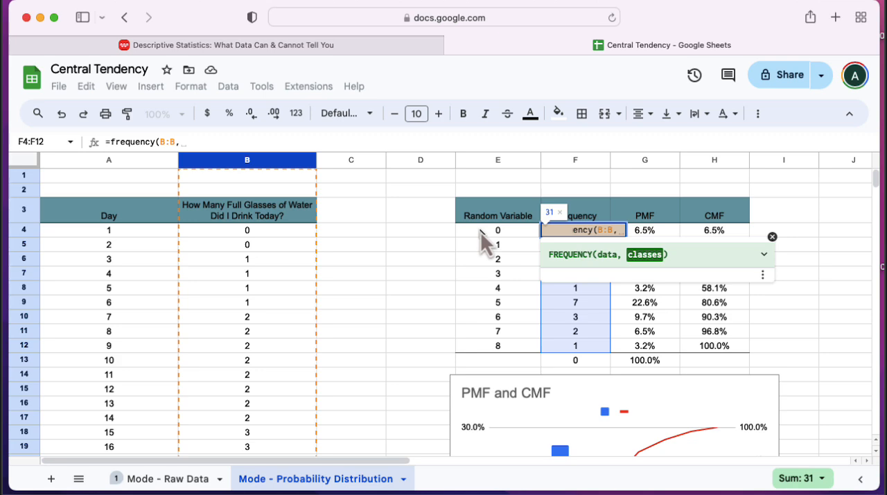
left_click_drag(481, 232, 492, 345)
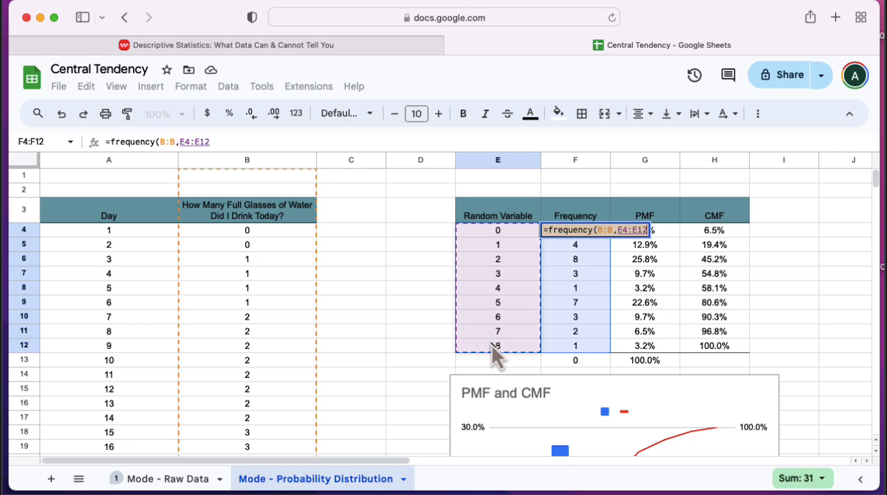
type(")")
key("Return")
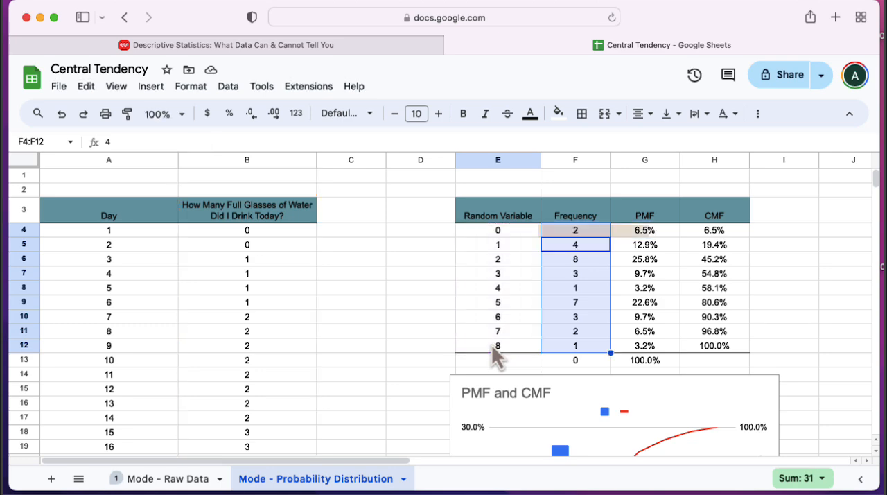
- Compare the Random Variable values in column E with their frequencies in column F, ending at cell F6
key("Up")
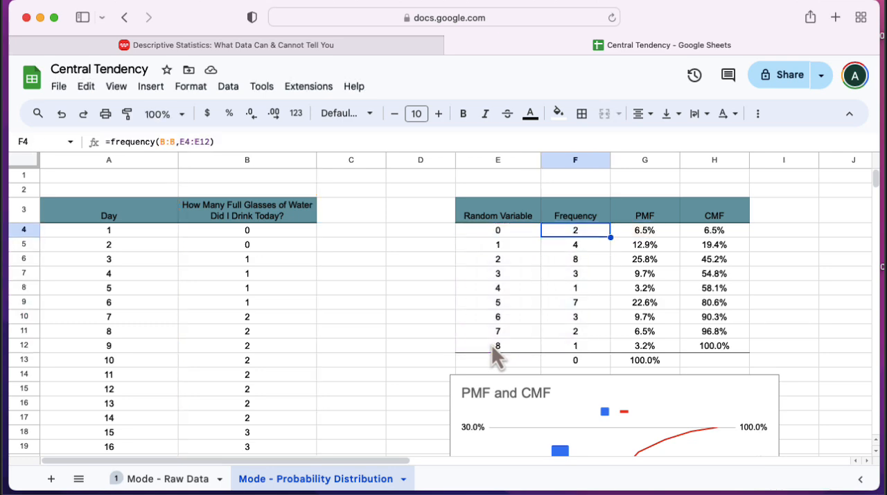
key("Down")
key("Down")
key("Down")
key("Down")
key("Down")
key("Down")
key("Down")
key("Down")
key("Left")
key("Right")
key("Up")
key("Up")
key("Up")
key("Up")
key("Up")
key("Up")
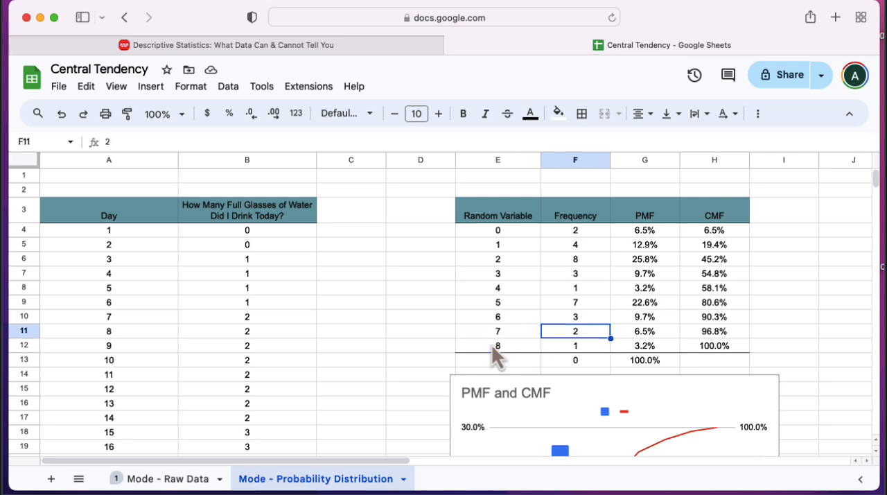
key("Left")
key("Up")
key("Up")
key("Right")
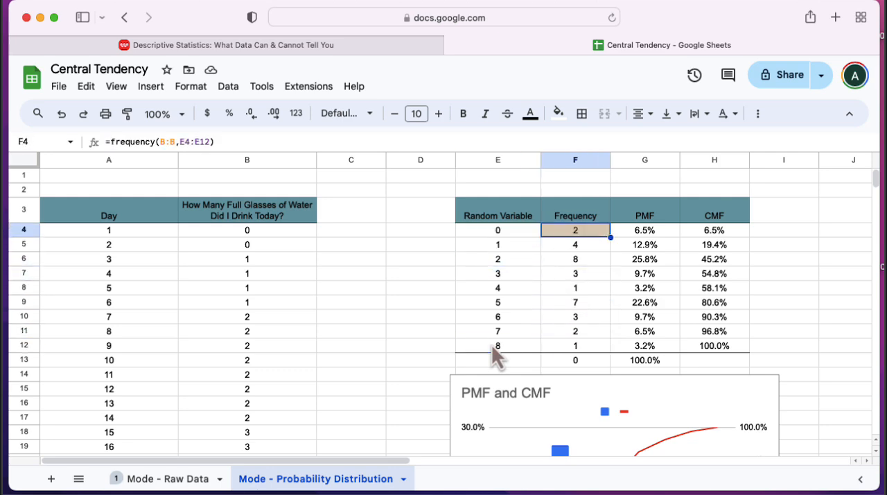
key("Left")
key("Down")
key("Right")
key("Left")
key("Down")
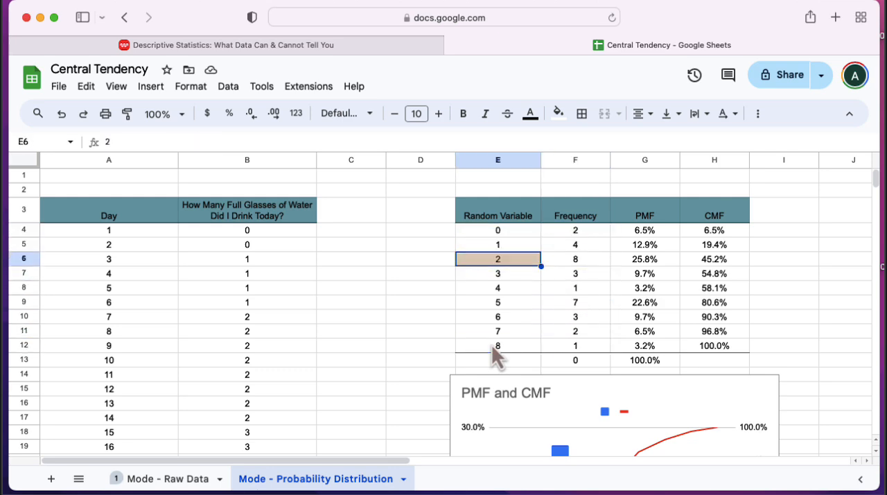
key("Right")
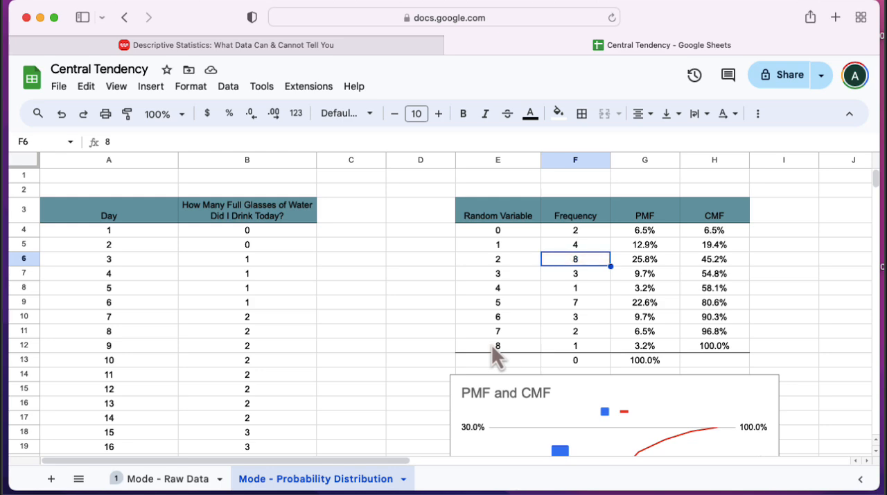
- Go through the Random Variable column from its header in E3 to cell E12
left_click(497, 215)
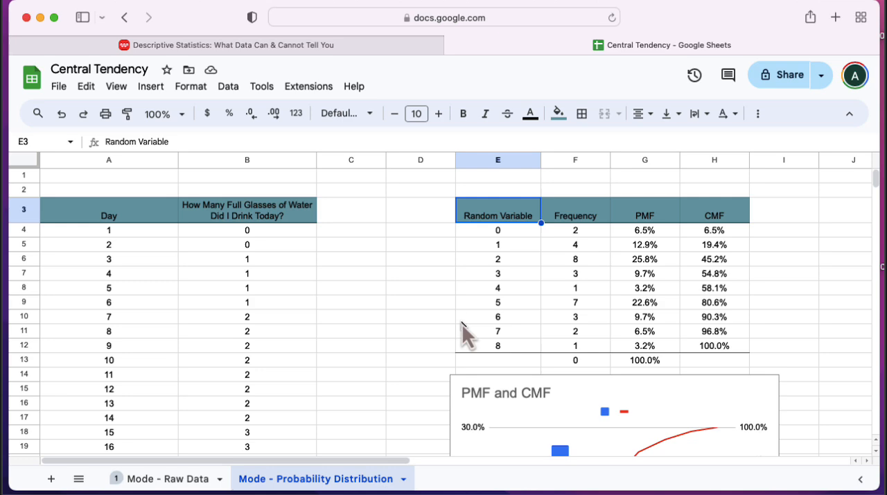
key("Down")
key("Down")
key("Down")
key("Down")
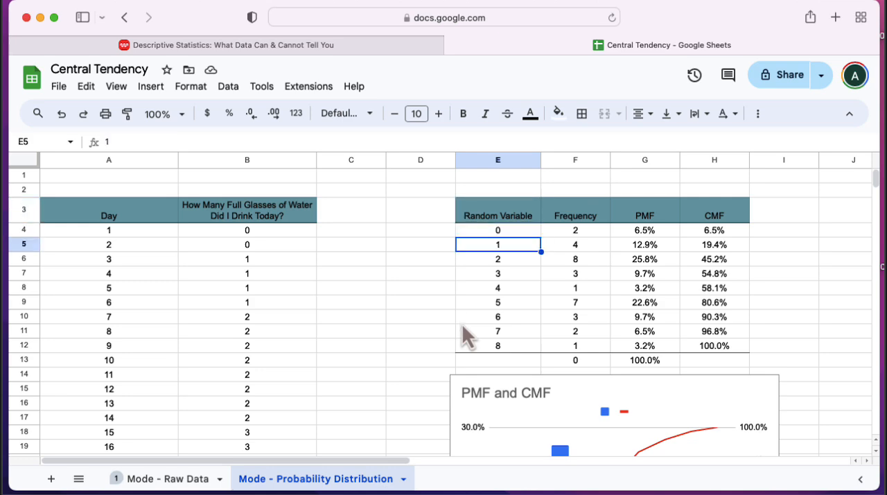
key("Down")
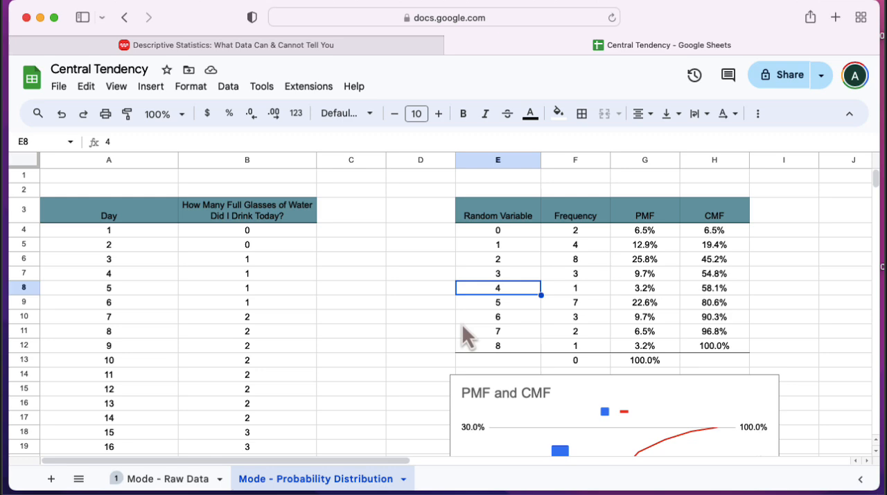
key("Down")
key("Down")
key("Down")
key("Down")
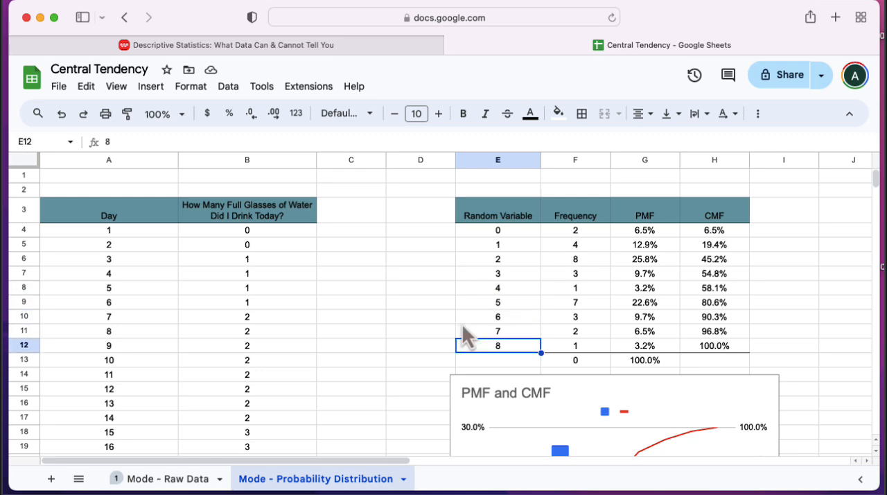
- Check the Frequency column and examine the PMF formula in cell G4
key("Up")
key("Up")
key("Up")
key("Up")
key("Up")
key("Up")
key("Right")
key("Up")
key("Up")
key("Up")
key("Right")
key("Down")
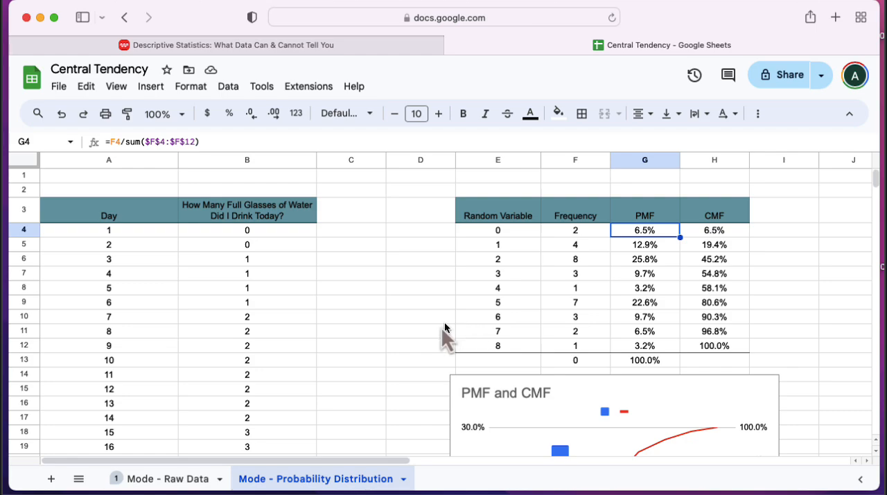
- Insert a combo chart from the Random Variable, PMF and CMF data in E4:E12 and G4:H12
scroll(415, 339, "down", 4)
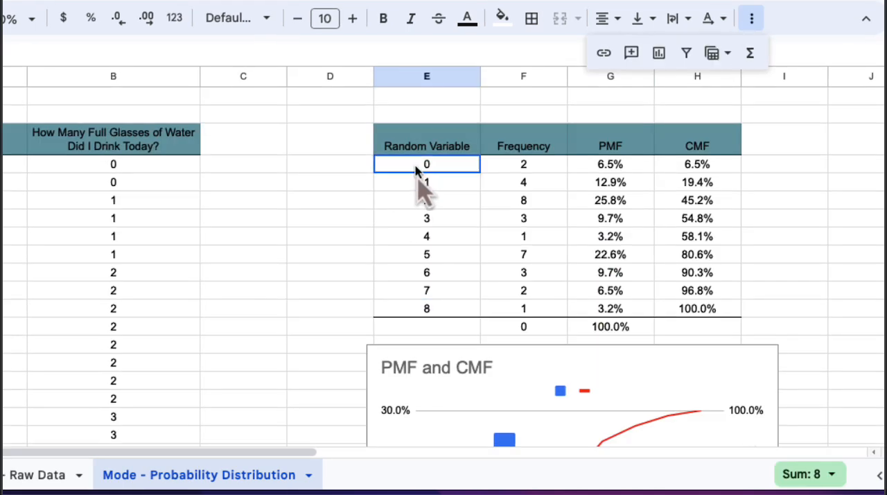
left_click_drag(417, 166, 436, 312)
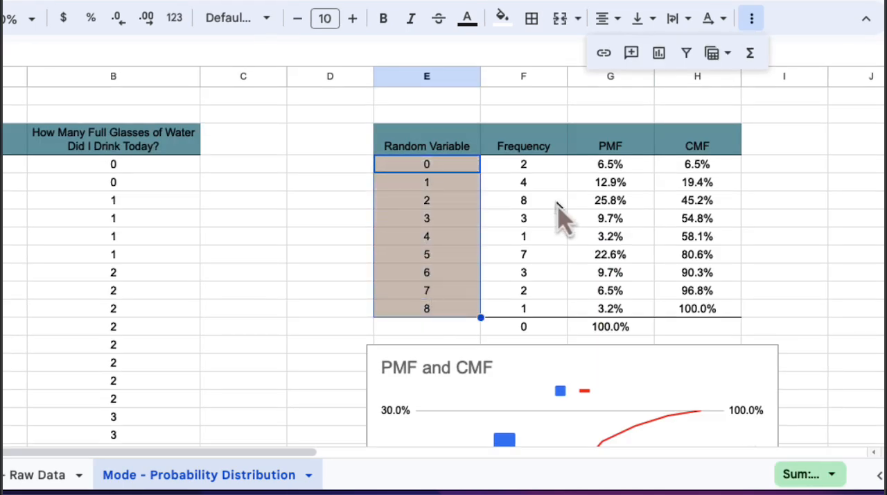
left_click_drag(592, 166, 599, 304)
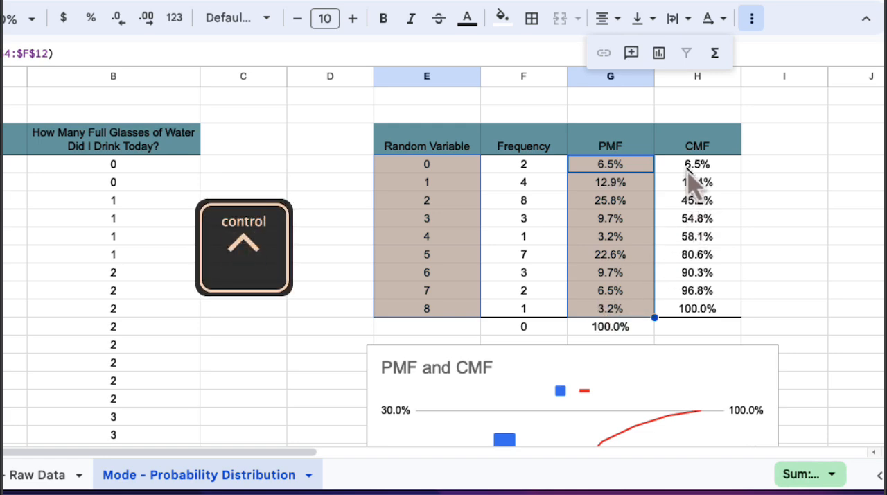
left_click_drag(691, 170, 693, 327)
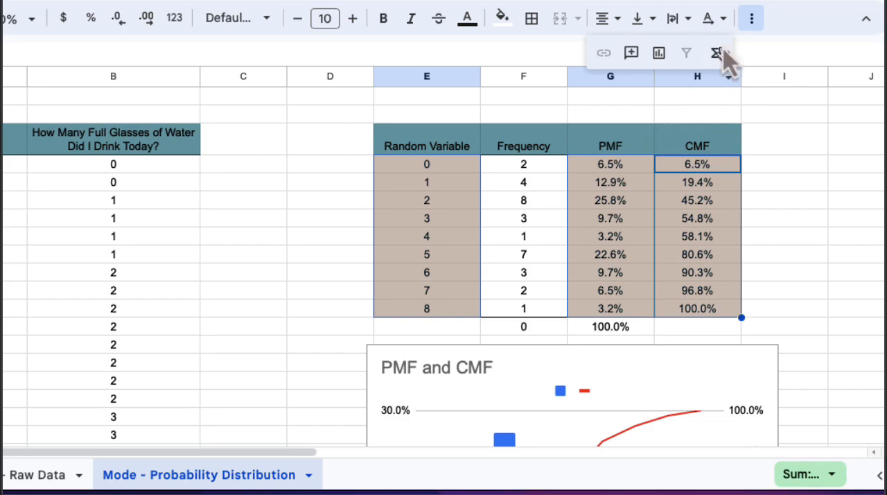
left_click(660, 54)
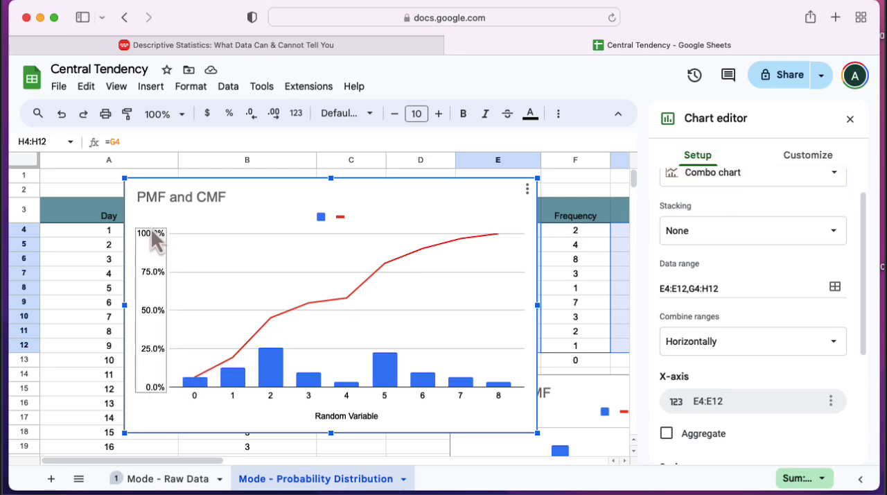
- Assign the new chart's CMF series, Line 2, to the right axis
scroll(695, 253, "up", 2)
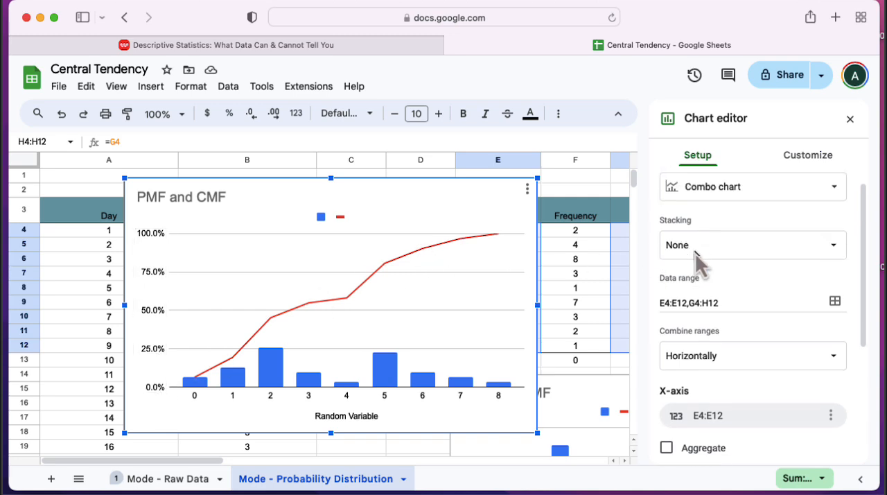
left_click(808, 161)
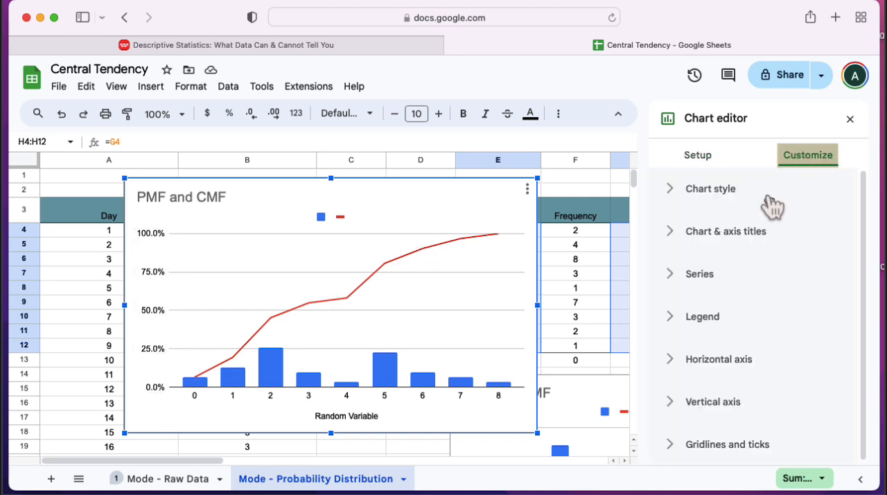
left_click(693, 283)
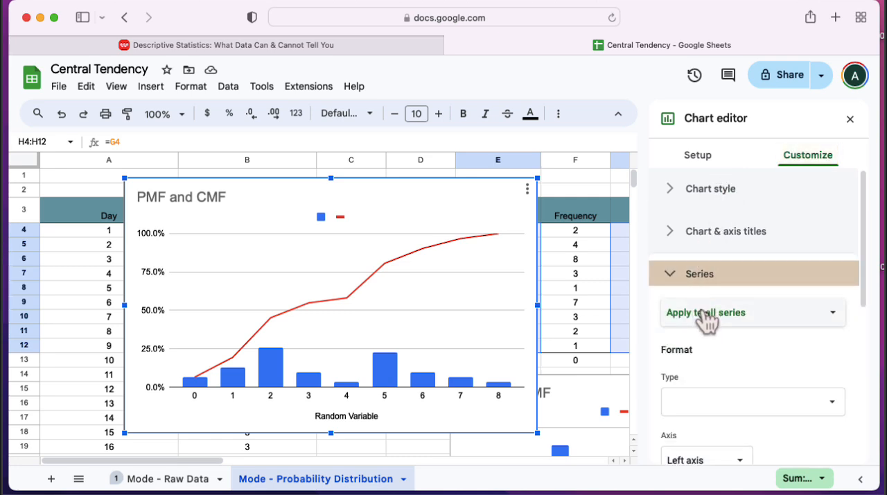
left_click(701, 313)
left_click(711, 356)
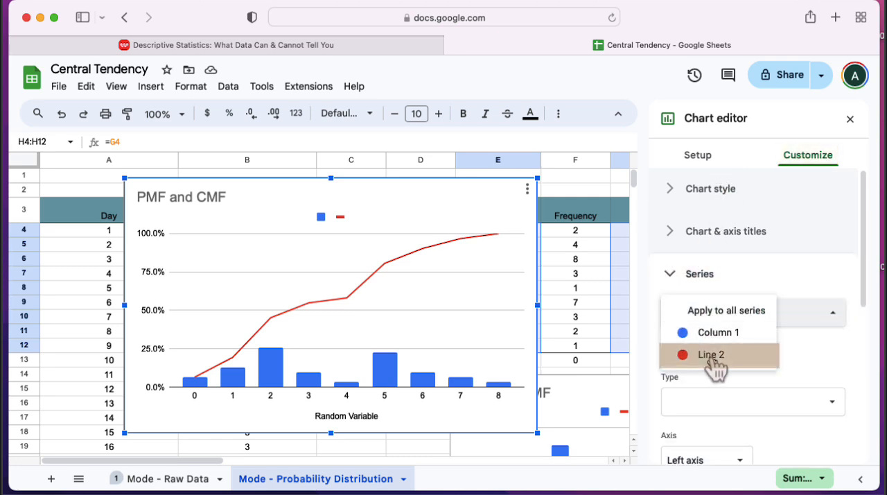
scroll(711, 359, "down", 4)
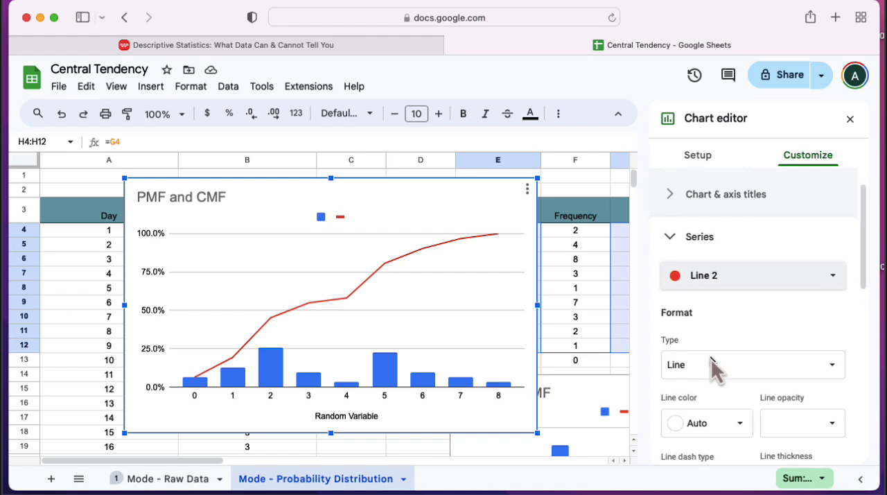
left_click(712, 362)
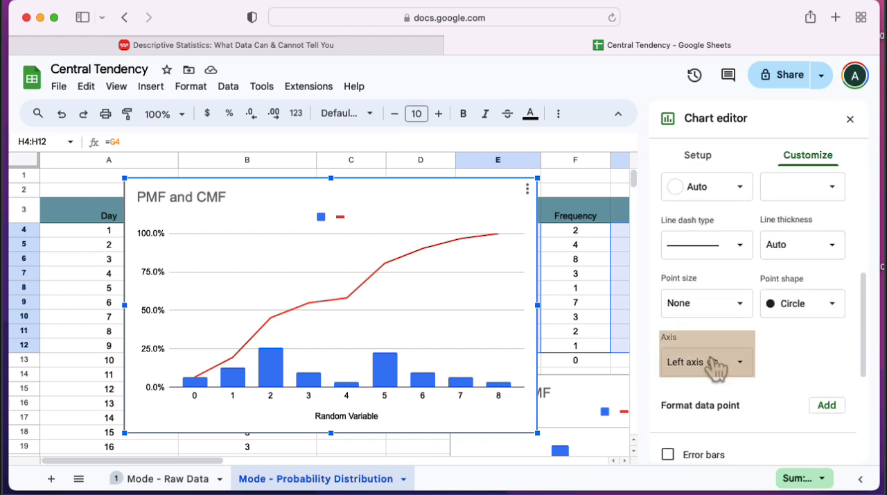
left_click(711, 381)
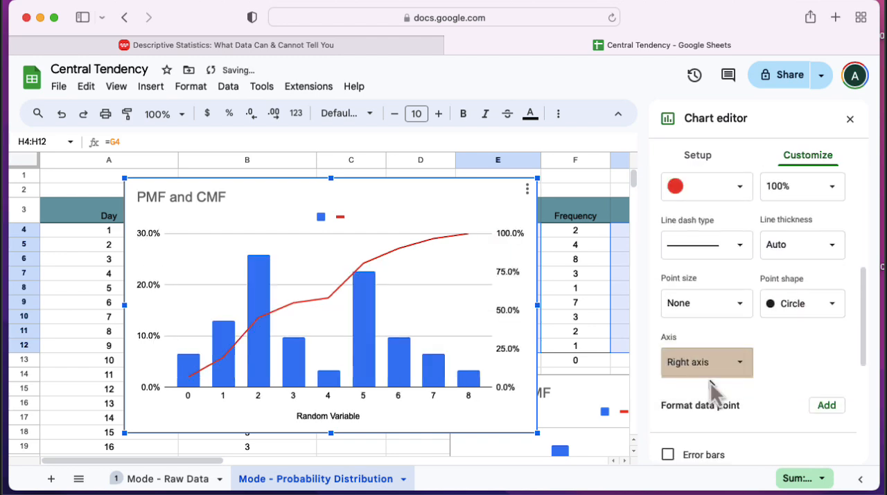